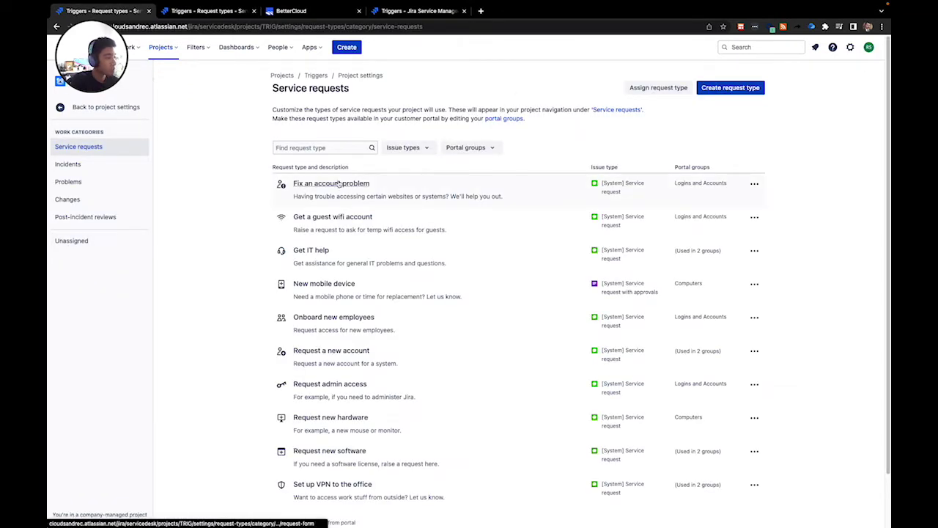
# - Create an 'Offboarding' request type, description 'Offboarding', in the Common Requests portal group
pyautogui.click(752, 89)
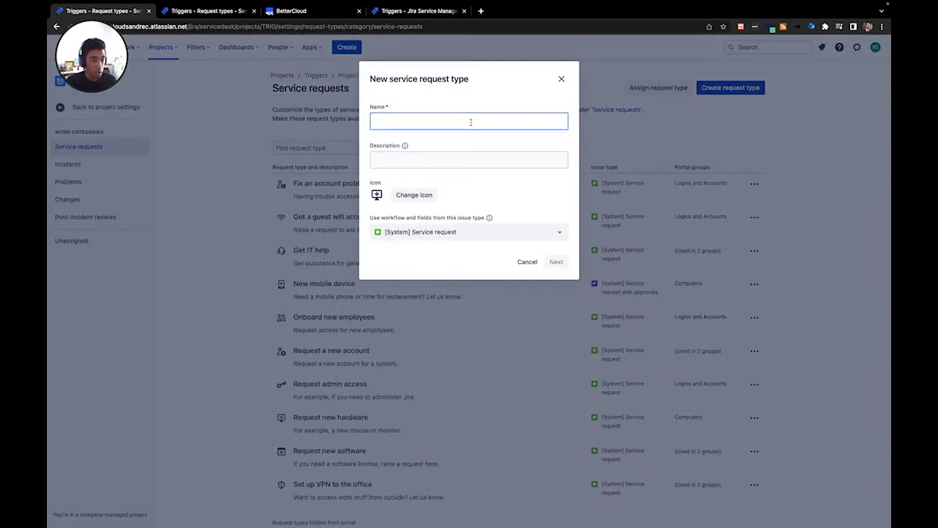
pyautogui.write('Offboarding')
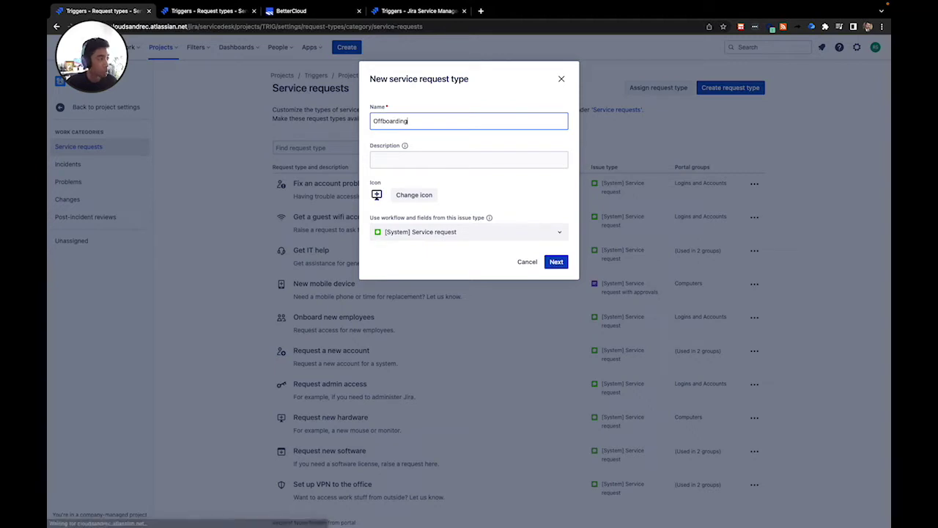
pyautogui.press('Tab')
pyautogui.press('Tab')
pyautogui.write('Of')
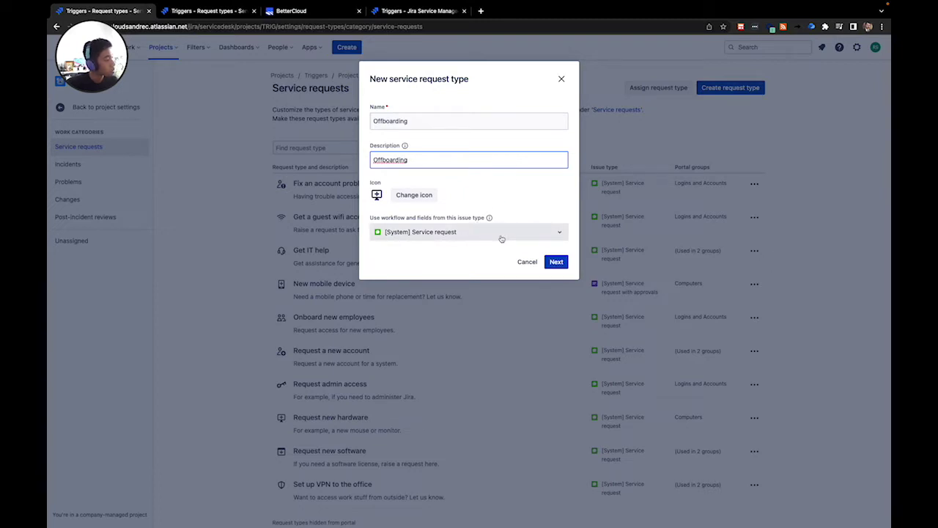
pyautogui.click(557, 262)
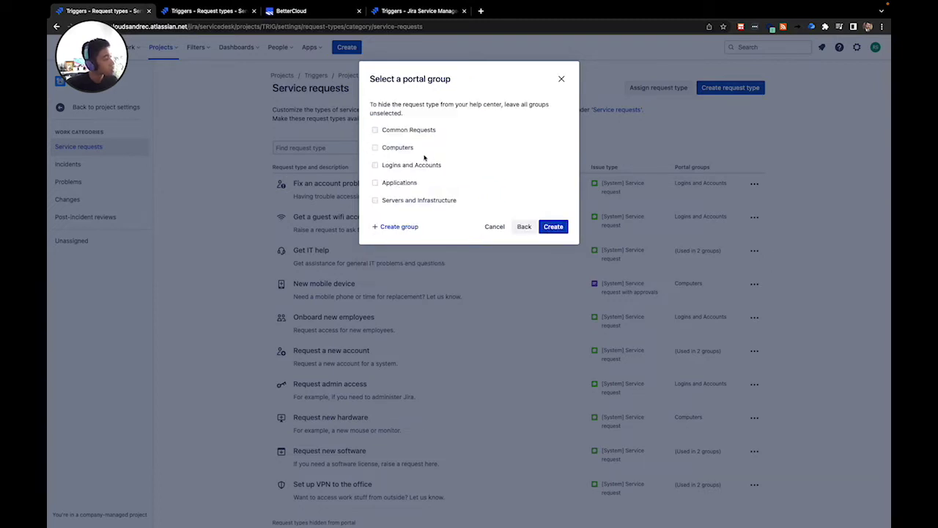
pyautogui.click(376, 131)
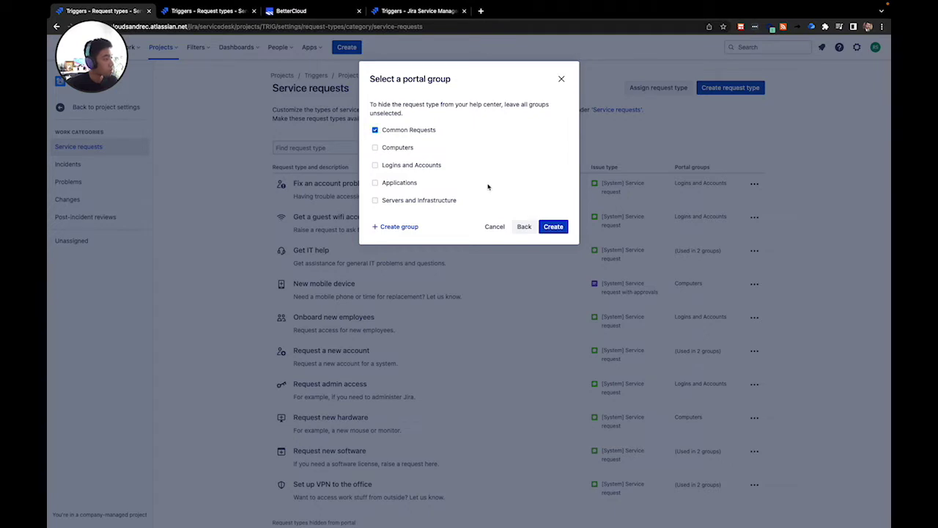
pyautogui.click(554, 227)
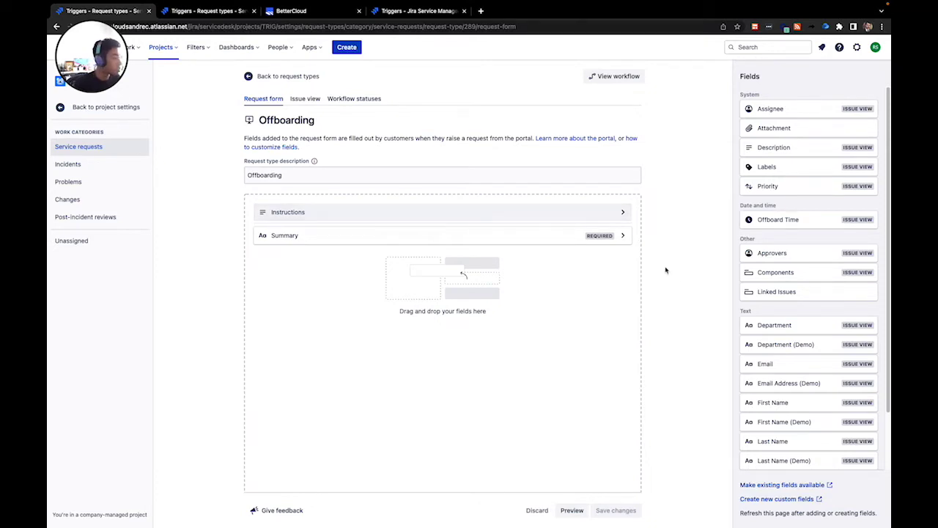
# - Add First Name, Last Name, Email, Org Unit and Manager Email (Demo) fields to the form and save
pyautogui.click(776, 403)
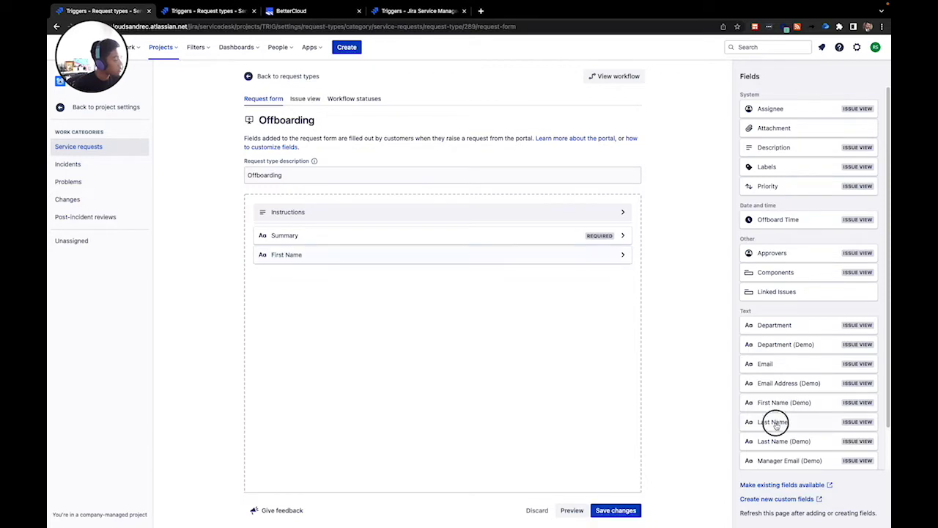
pyautogui.click(776, 423)
pyautogui.moveTo(774, 366); pyautogui.dragTo(774, 366)
pyautogui.click(774, 366)
pyautogui.click(771, 440)
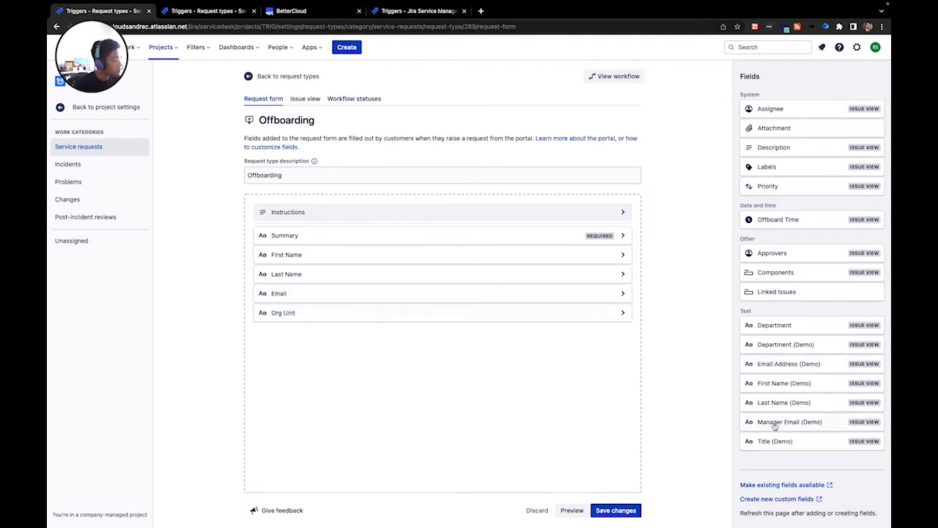
pyautogui.click(773, 422)
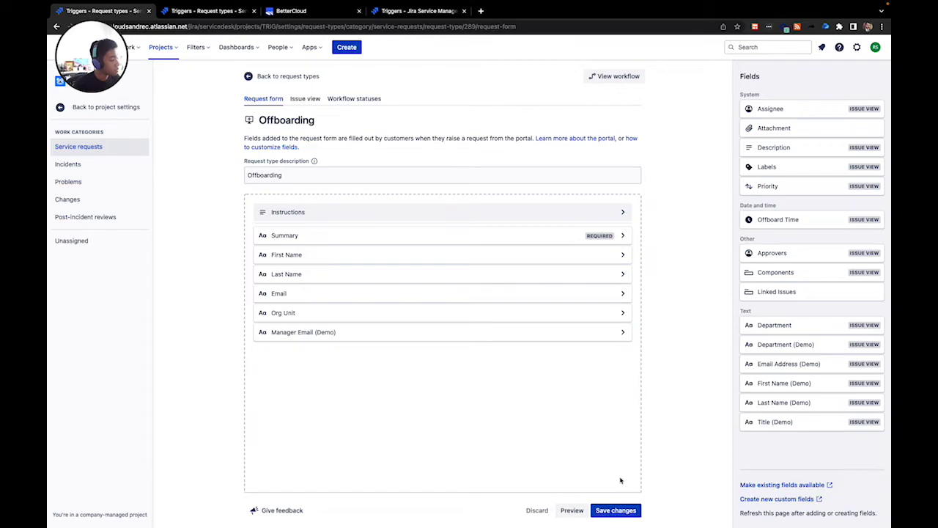
pyautogui.click(615, 511)
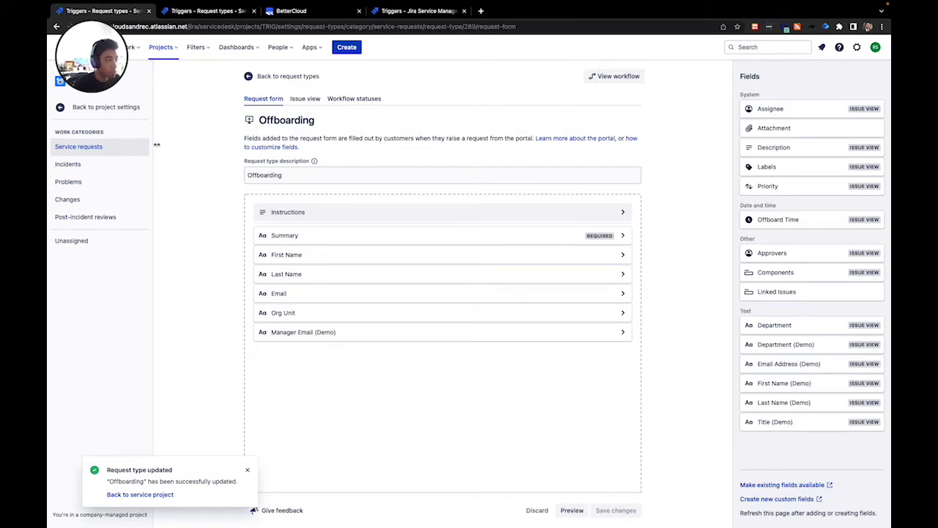
# - Go to the Triggers project's Automation rules list via the project settings sidebar
pyautogui.click(106, 107)
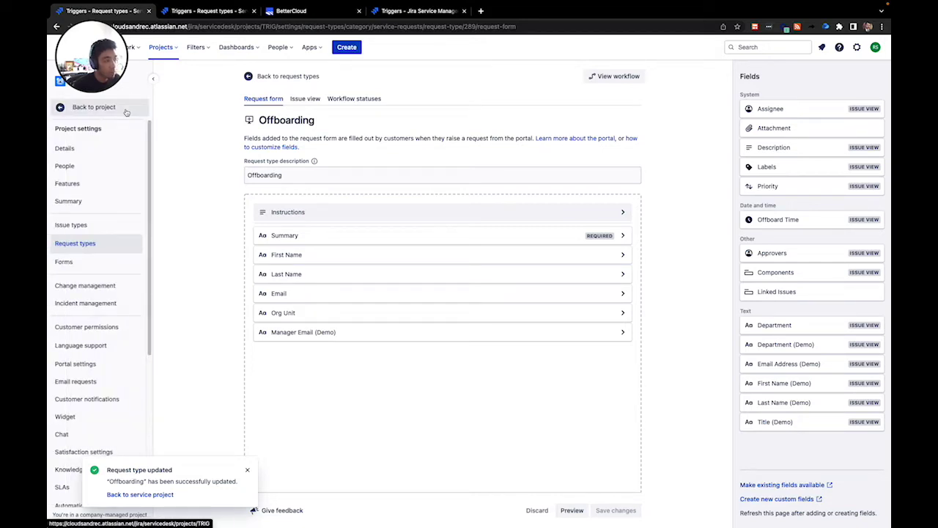
pyautogui.moveTo(149, 169); pyautogui.dragTo(151, 204)
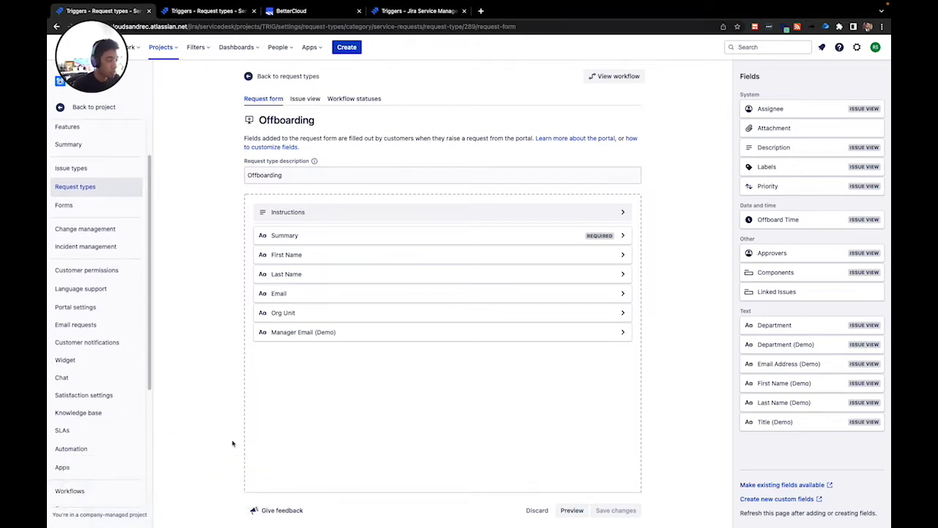
pyautogui.moveTo(151, 356); pyautogui.dragTo(147, 399)
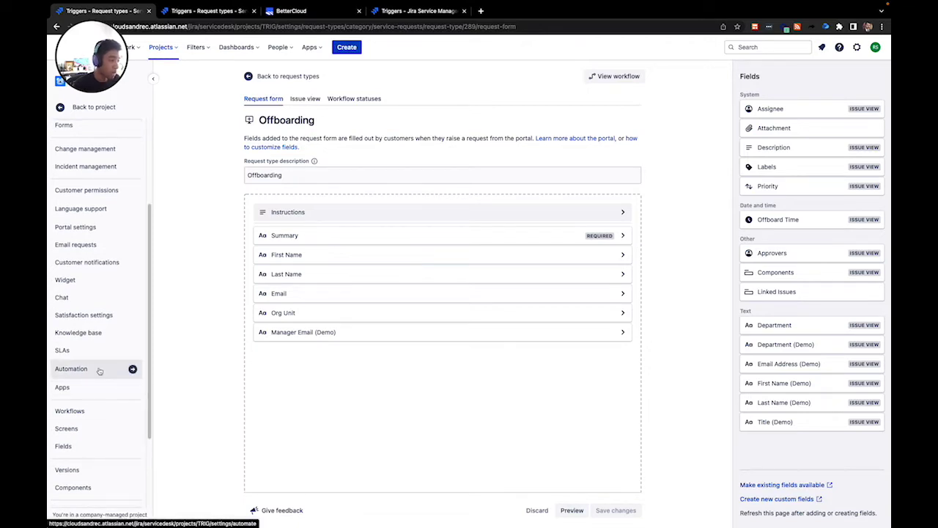
pyautogui.click(100, 369)
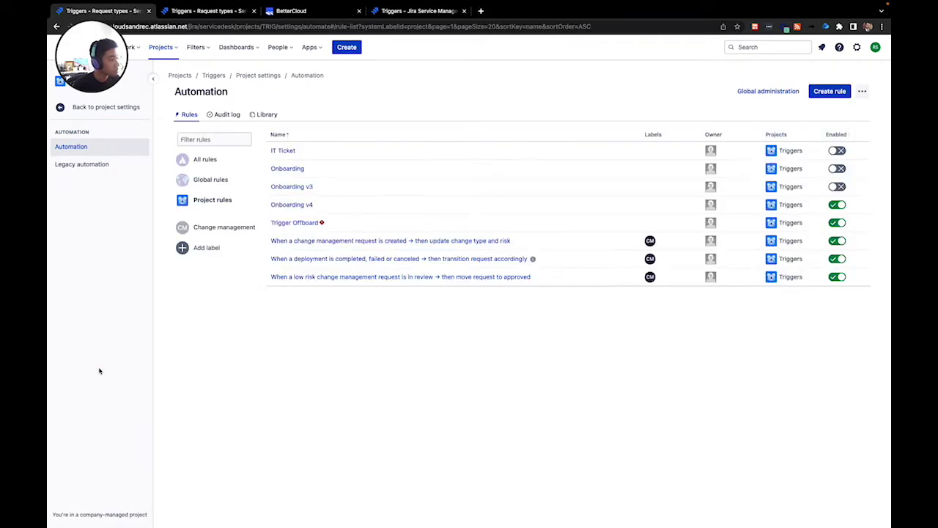
# - Start a new automation rule and give it an Issue created trigger
pyautogui.click(831, 92)
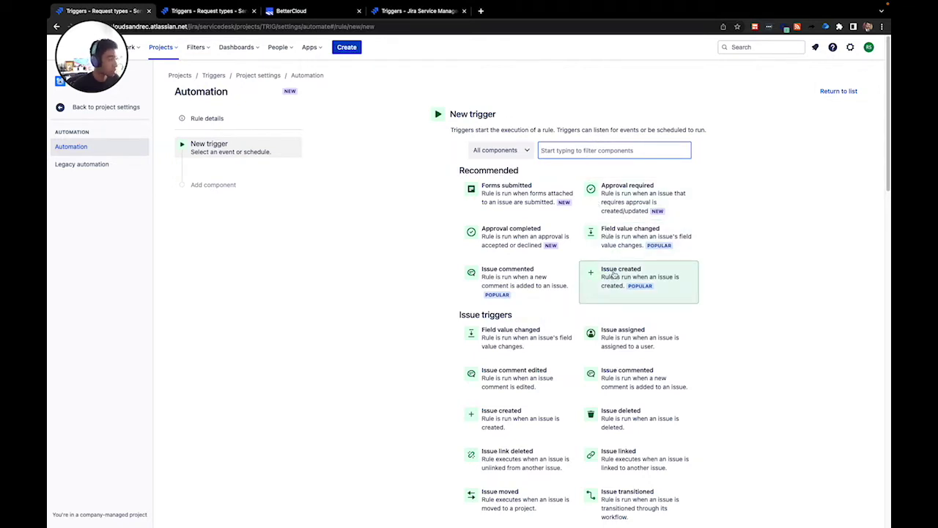
pyautogui.click(615, 275)
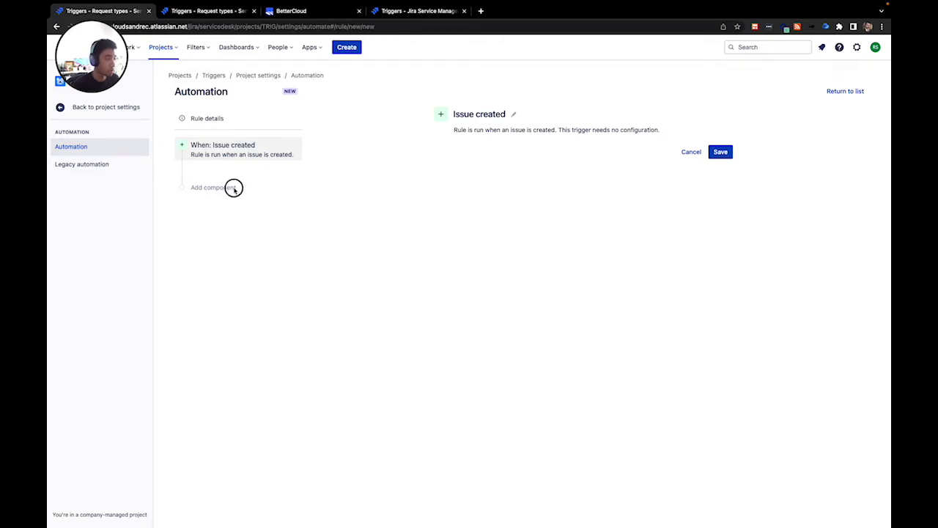
pyautogui.click(719, 152)
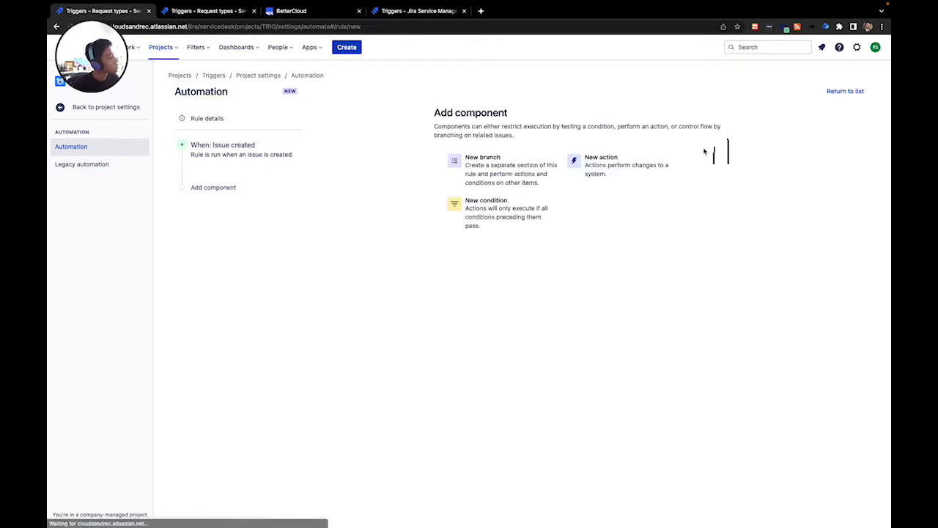
# - Add an Issue fields condition with Field Request Type and Condition equals, then show the value choices
pyautogui.click(505, 213)
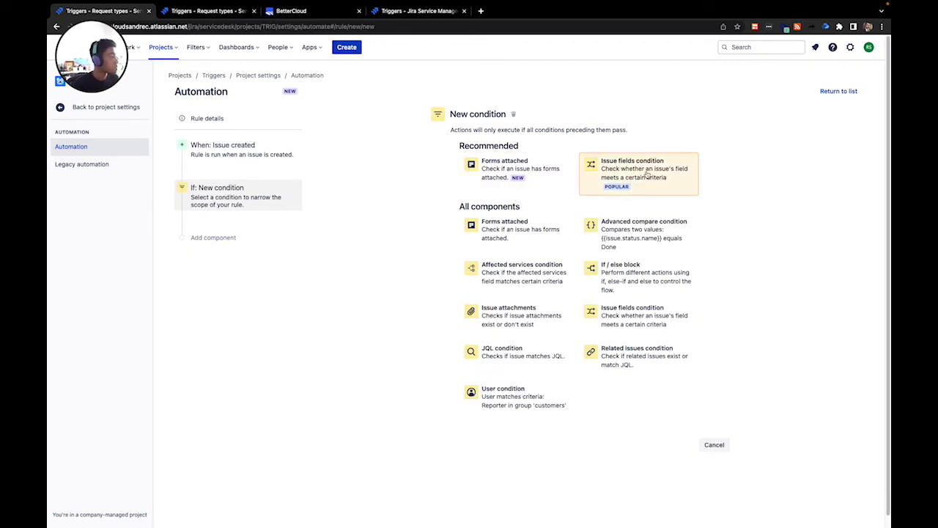
pyautogui.click(648, 174)
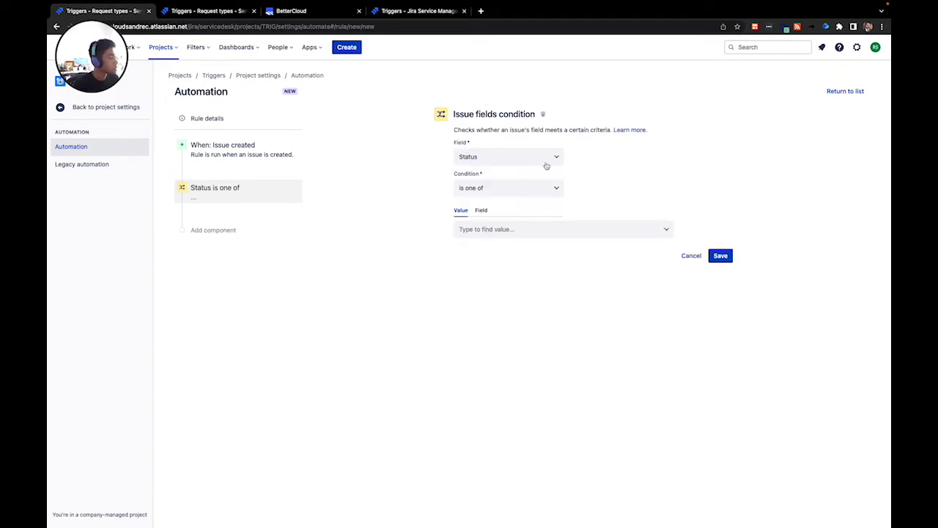
pyautogui.click(502, 160)
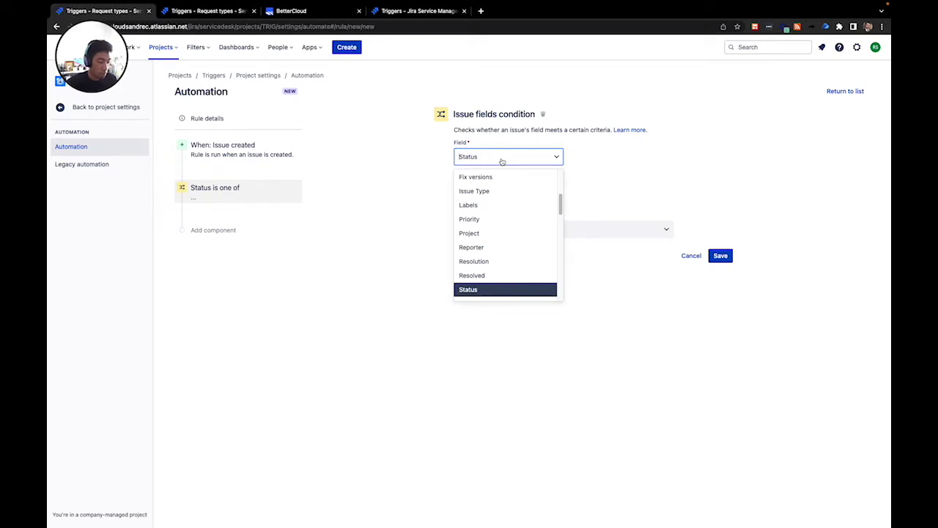
pyautogui.write('feq')
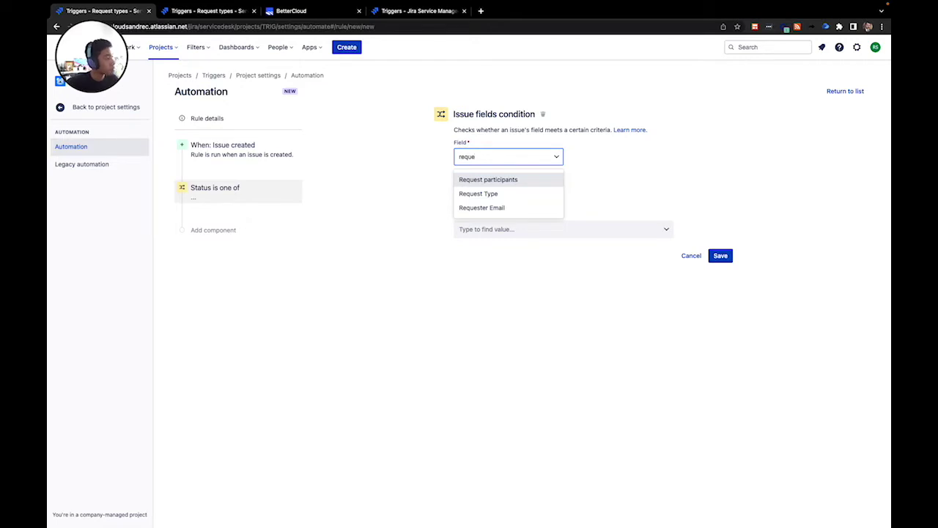
pyautogui.click(478, 194)
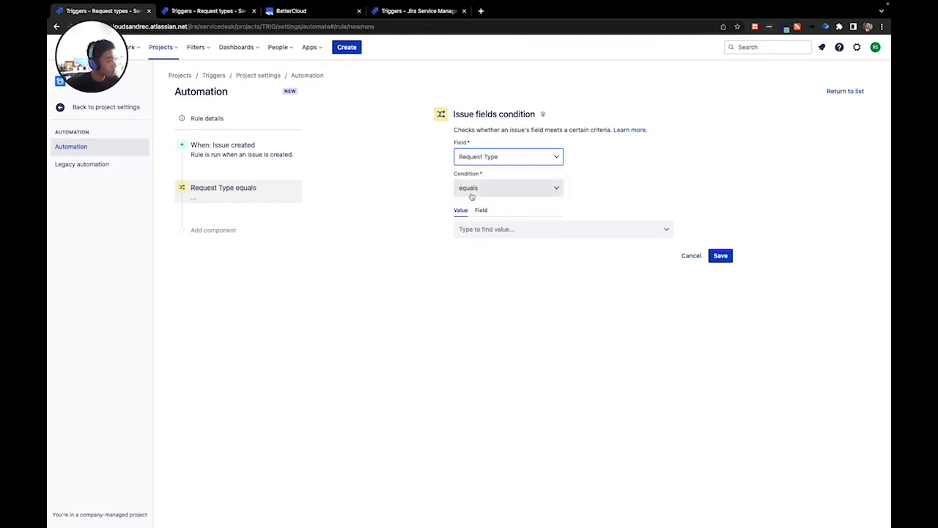
pyautogui.click(528, 231)
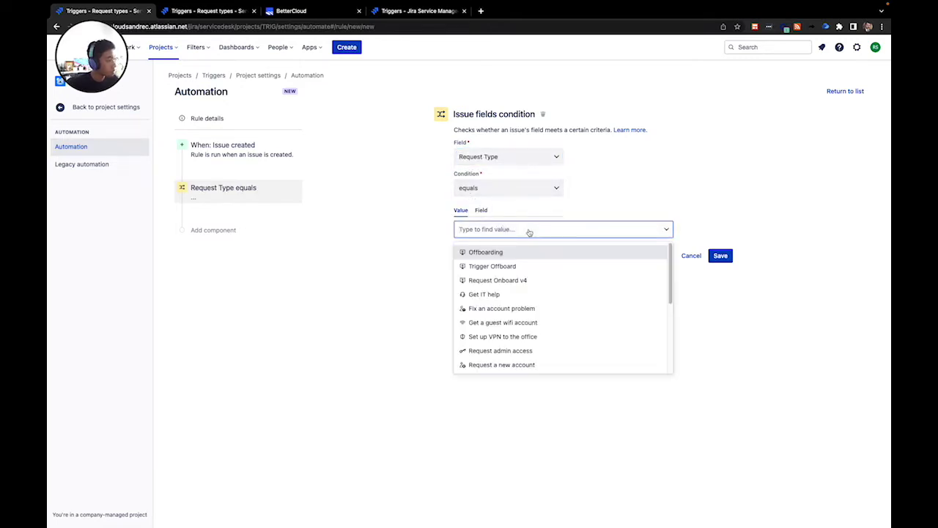
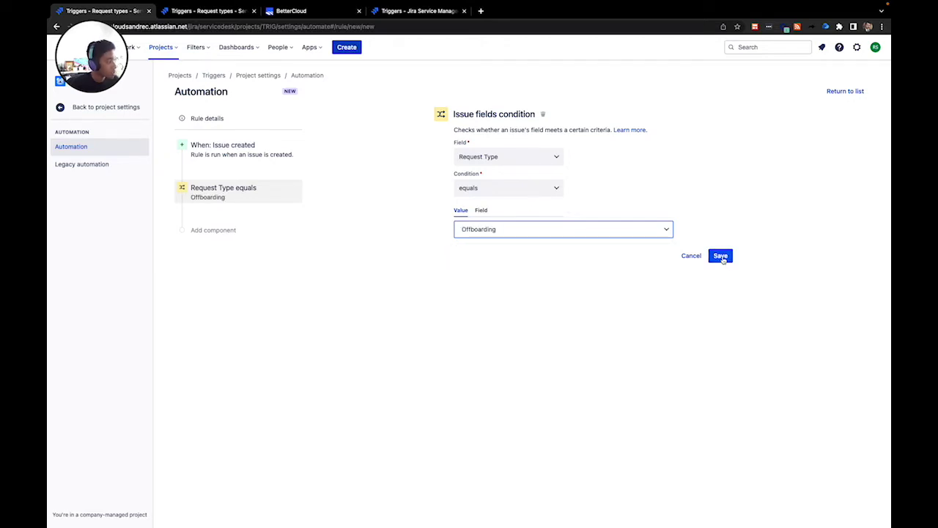
# - Save the Request Type equals Offboarding condition and add a Send web request action after it
pyautogui.click(722, 257)
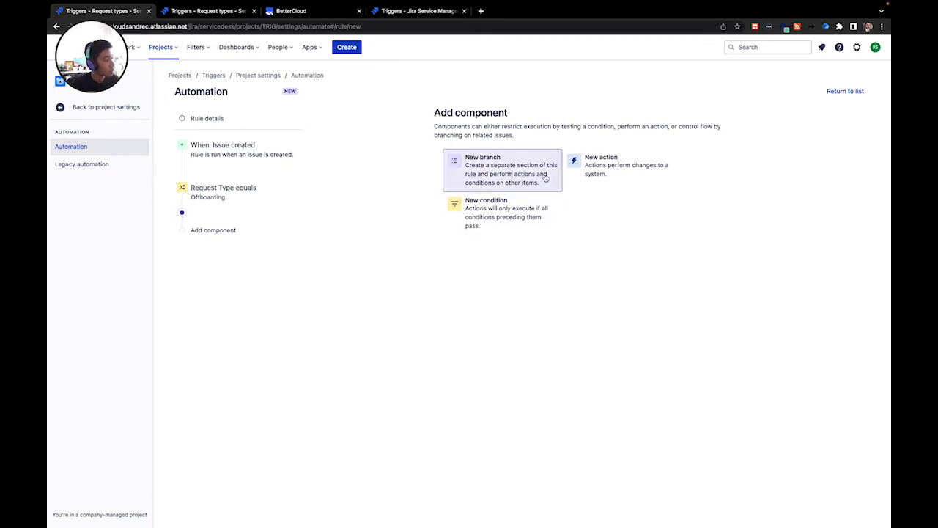
pyautogui.click(613, 173)
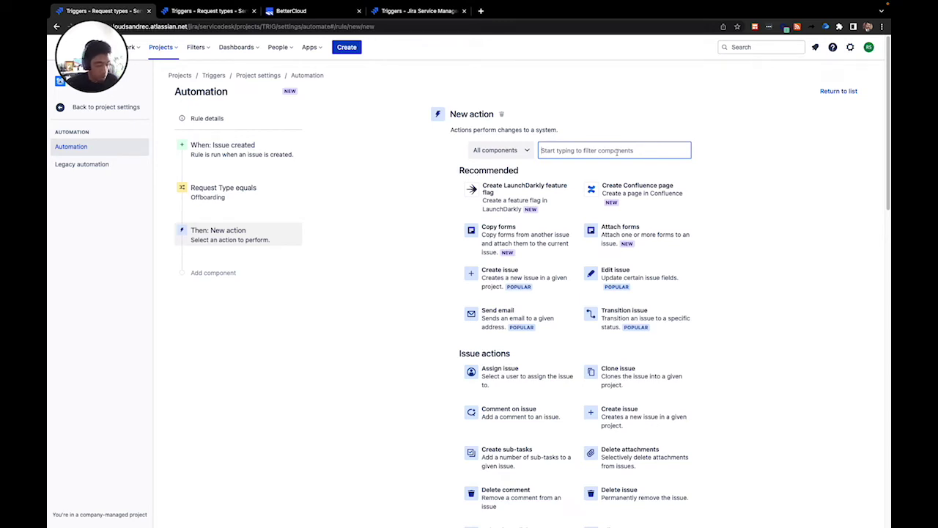
pyautogui.write('send')
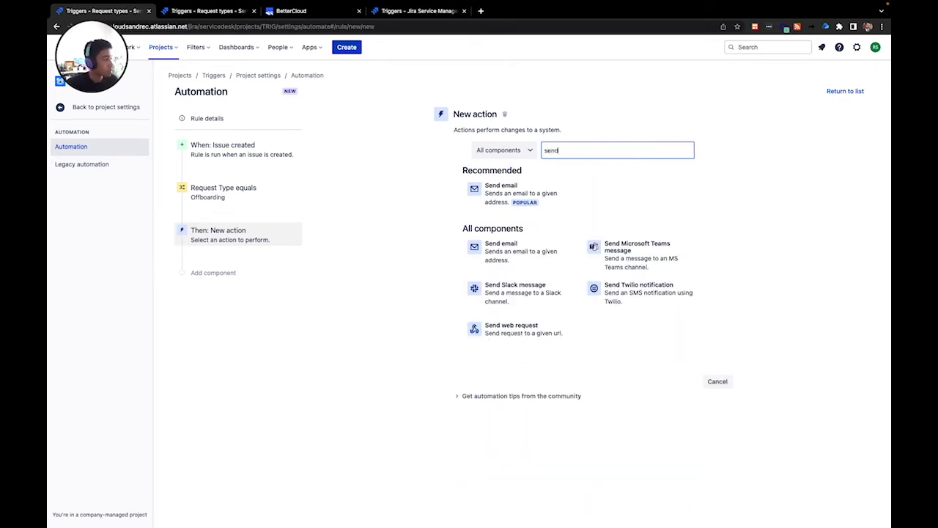
pyautogui.write(' web')
pyautogui.click(527, 182)
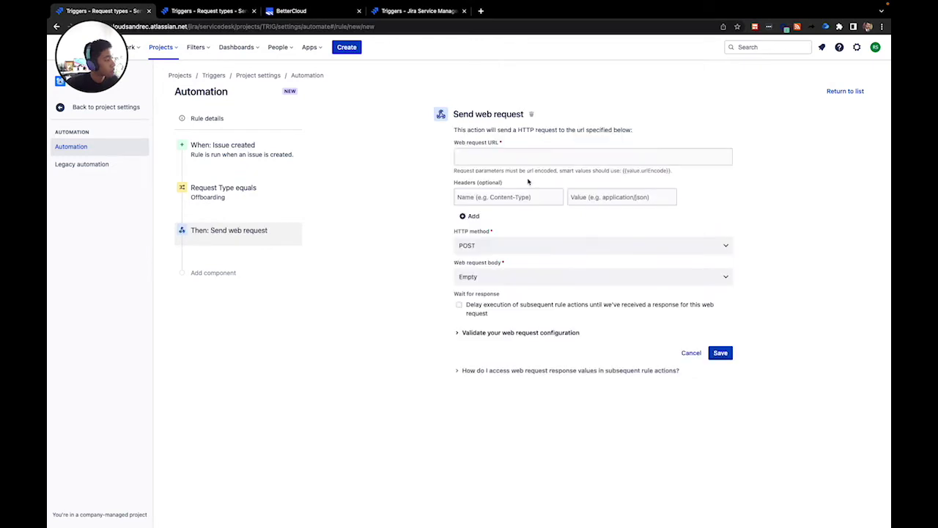
pyautogui.click(535, 156)
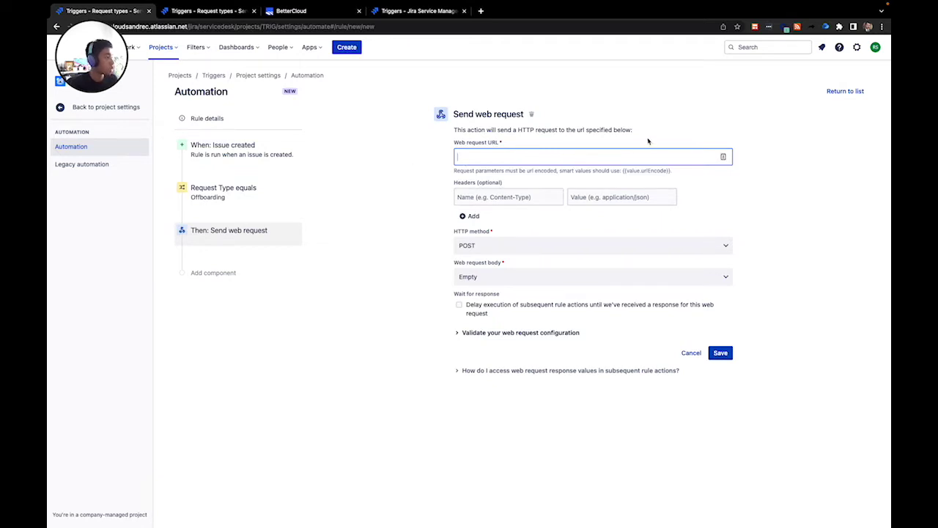
pyautogui.moveTo(735, 4)
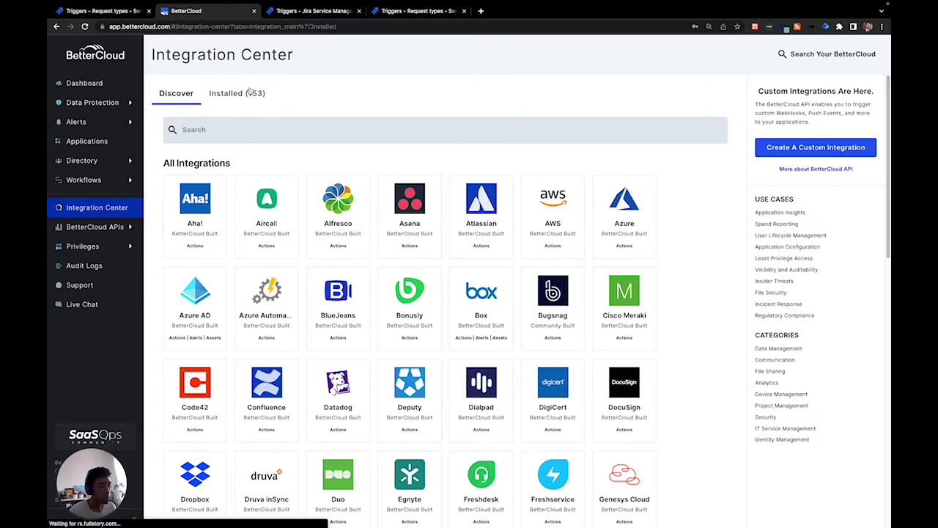
# - Find 'jira' among the installed integrations and open Jira Service Desk
pyautogui.click(249, 93)
pyautogui.click(234, 128)
pyautogui.write('jira')
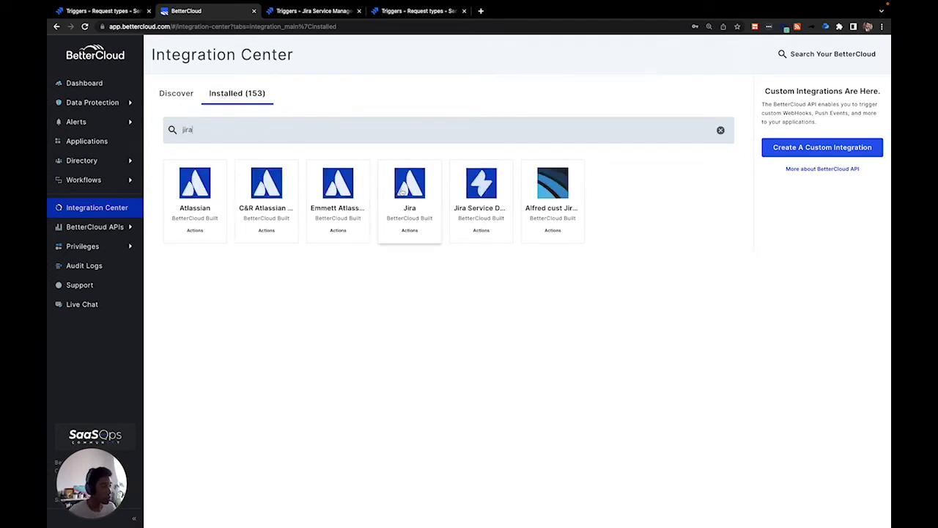
pyautogui.click(474, 210)
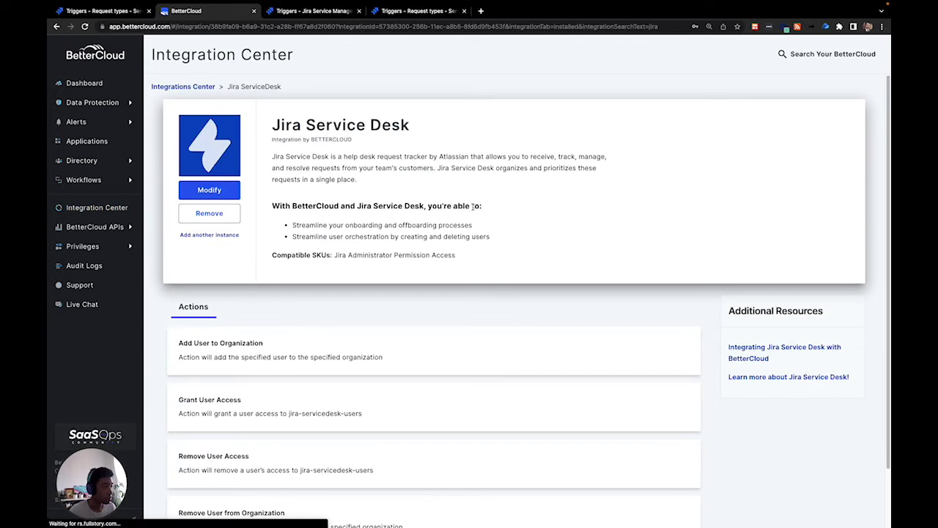
# - Add a new extension to the integration using Create a Trigger for Workflows
pyautogui.click(209, 190)
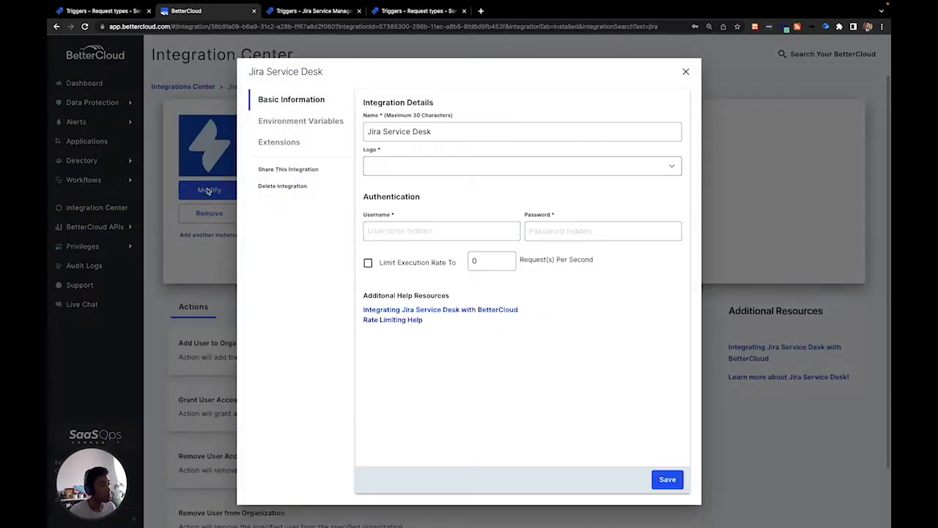
pyautogui.click(282, 147)
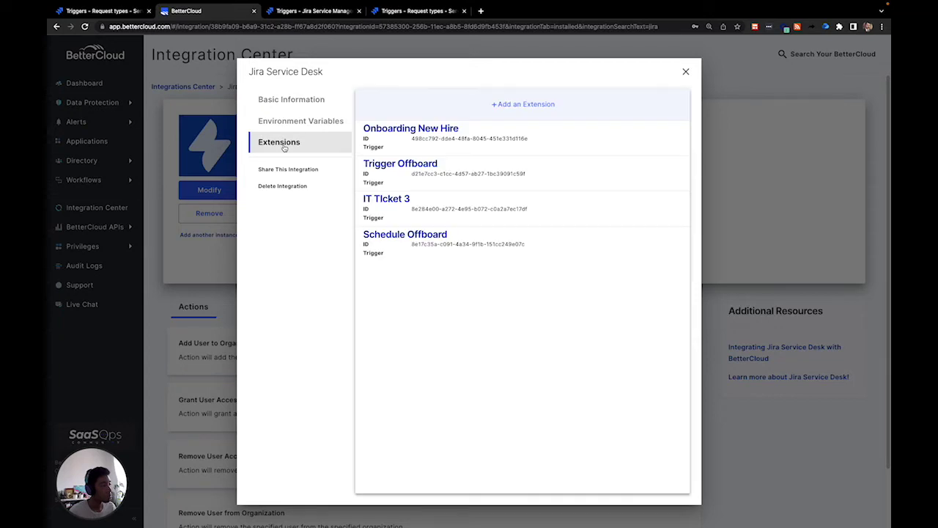
pyautogui.click(522, 106)
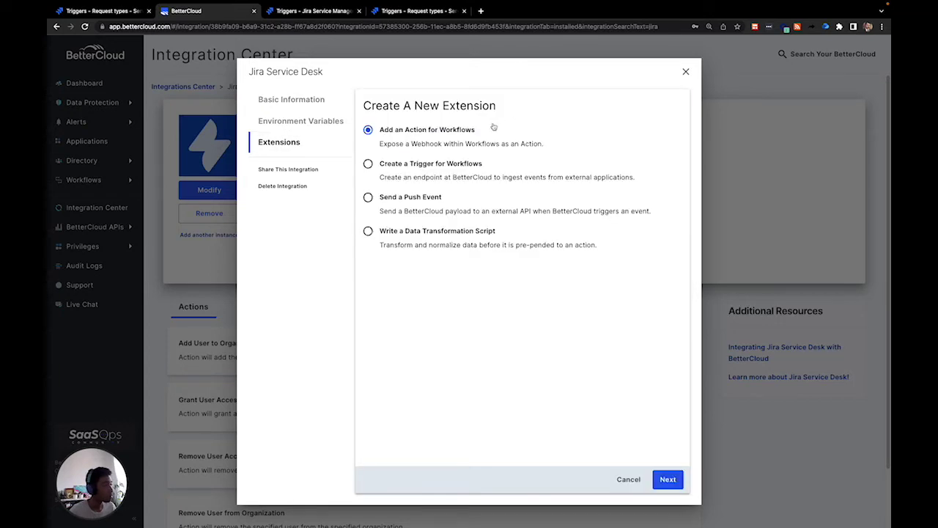
pyautogui.click(368, 164)
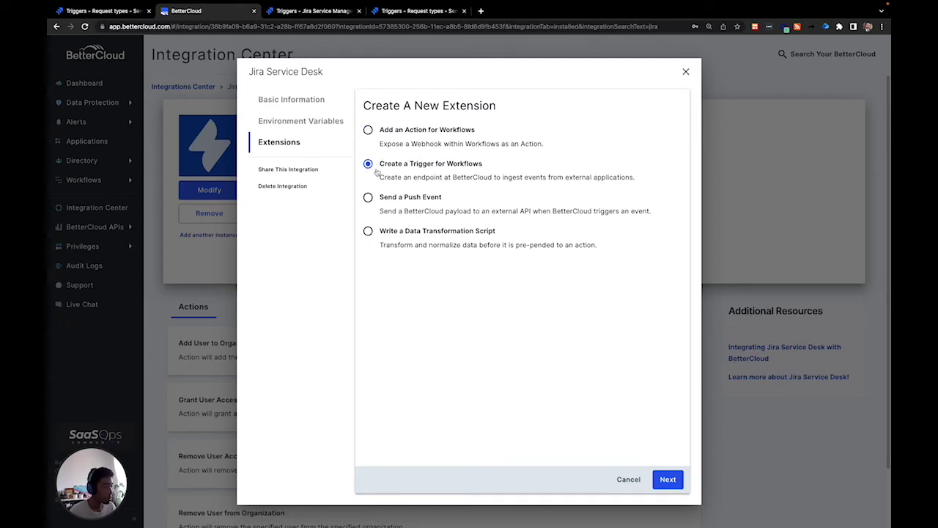
pyautogui.click(668, 480)
# - Create the 'Offboarding JIRA' trigger with an offboarding-from-ticket description, then take its inbound URL back to Jira
pyautogui.click(512, 248)
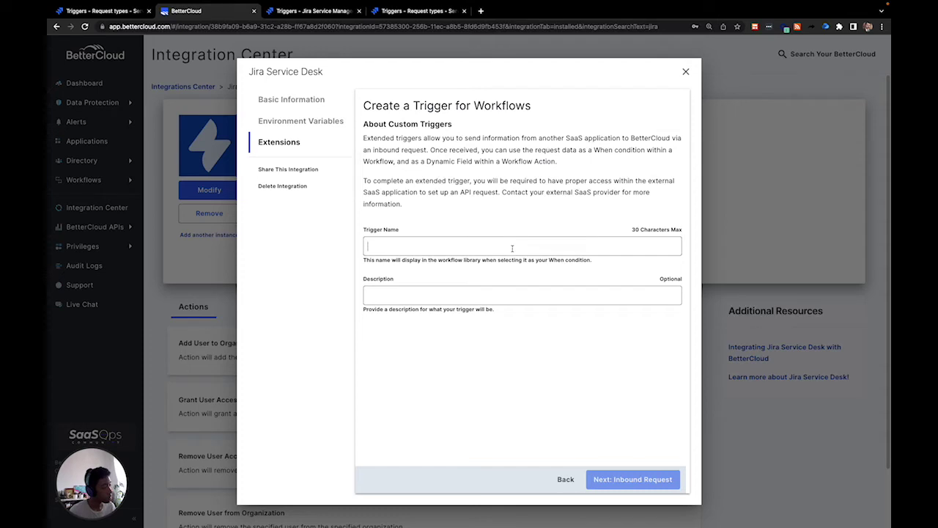
pyautogui.write('Offboardi')
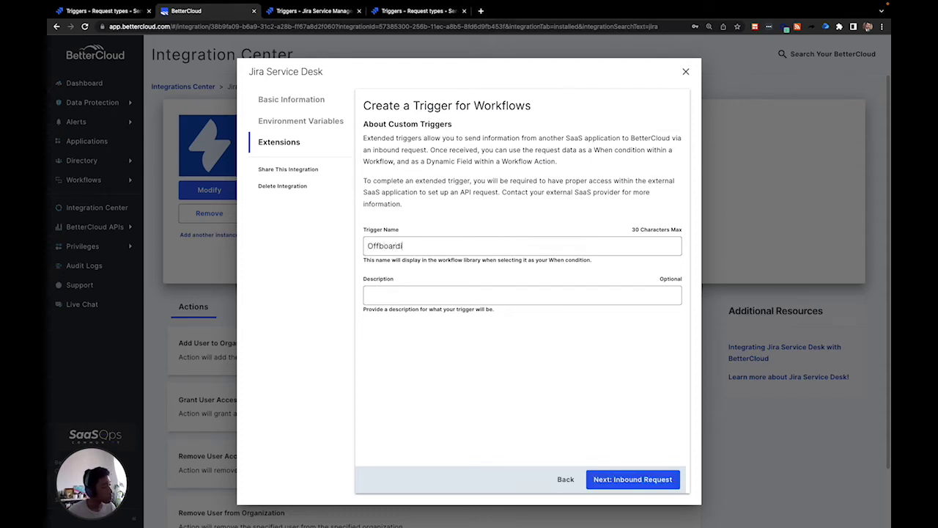
pyautogui.write('ng JIRA')
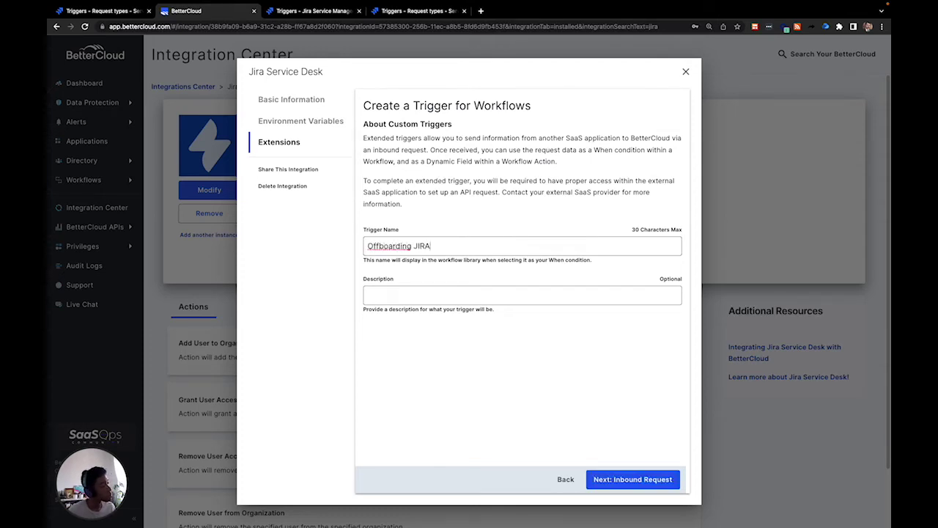
pyautogui.click(502, 299)
pyautogui.write('Offboarding from')
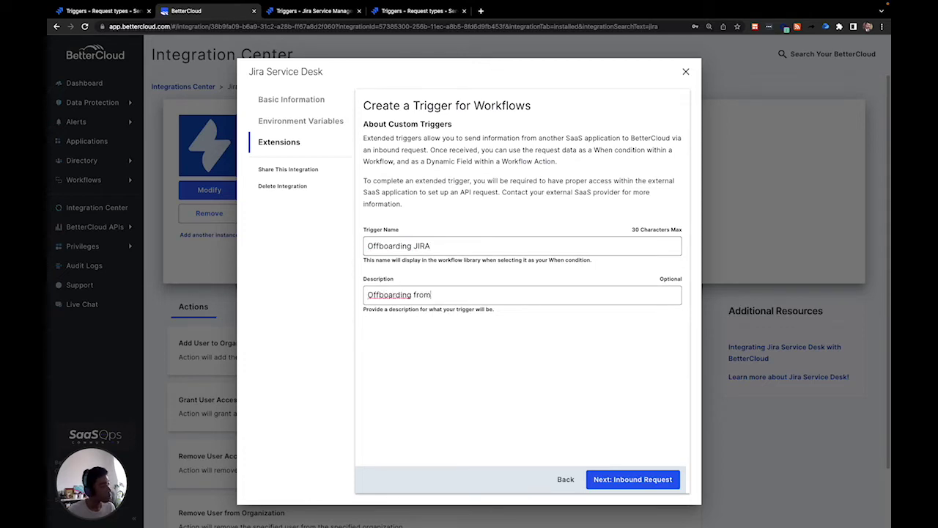
pyautogui.write(' a ticke')
pyautogui.click(615, 482)
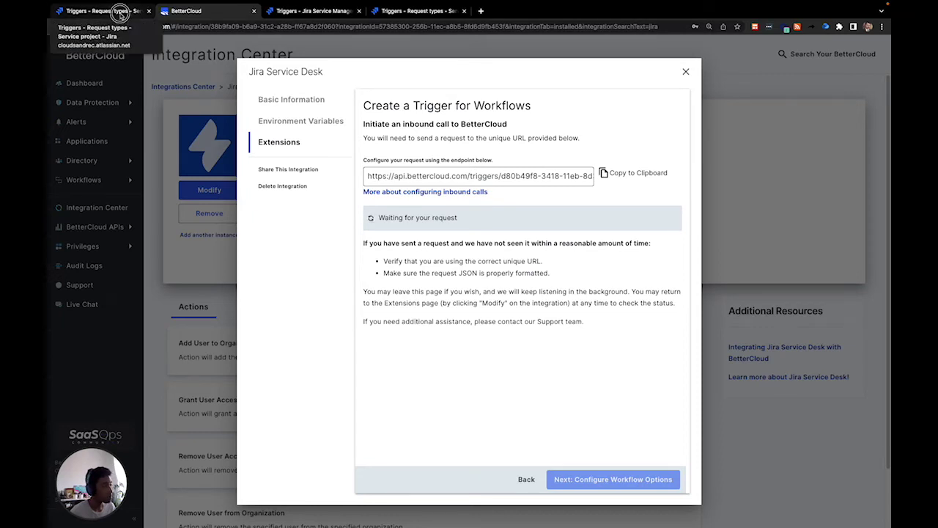
pyautogui.click(120, 13)
pyautogui.click(499, 155)
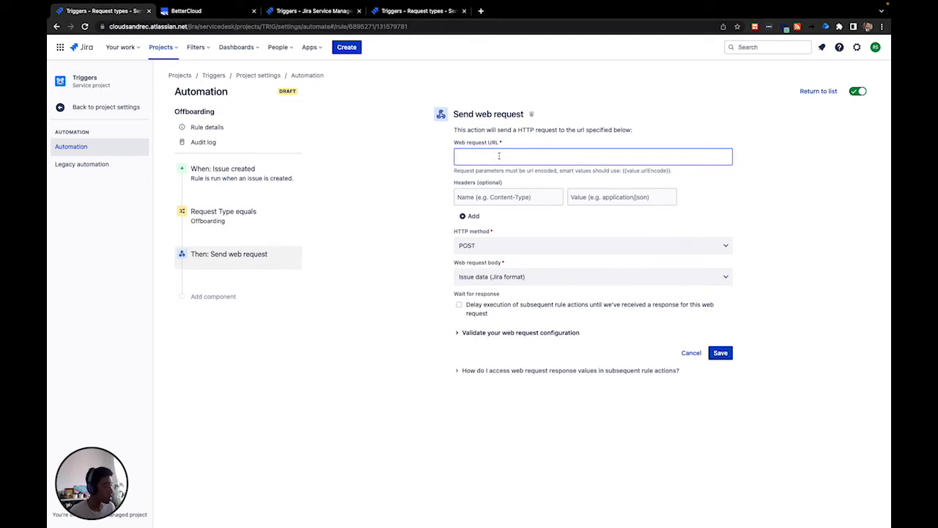
# - Paste the BetterCloud trigger URL, send Issue data (Jira format) as the body, save, and publish
pyautogui.hotkey('ctrl', 'v')
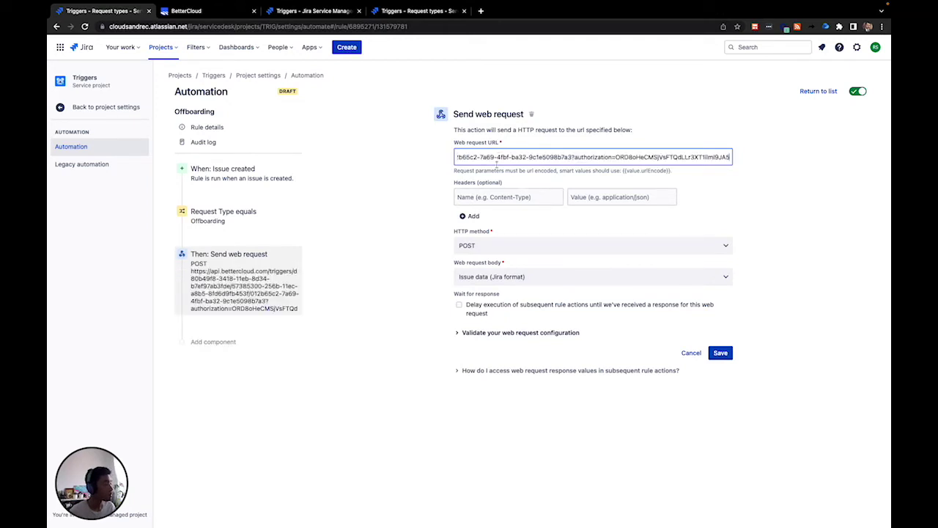
pyautogui.click(509, 277)
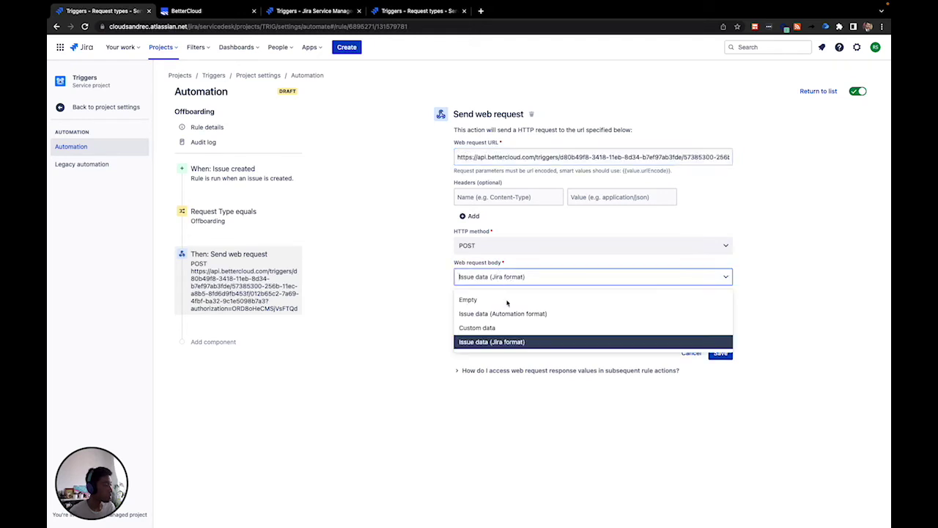
pyautogui.click(504, 343)
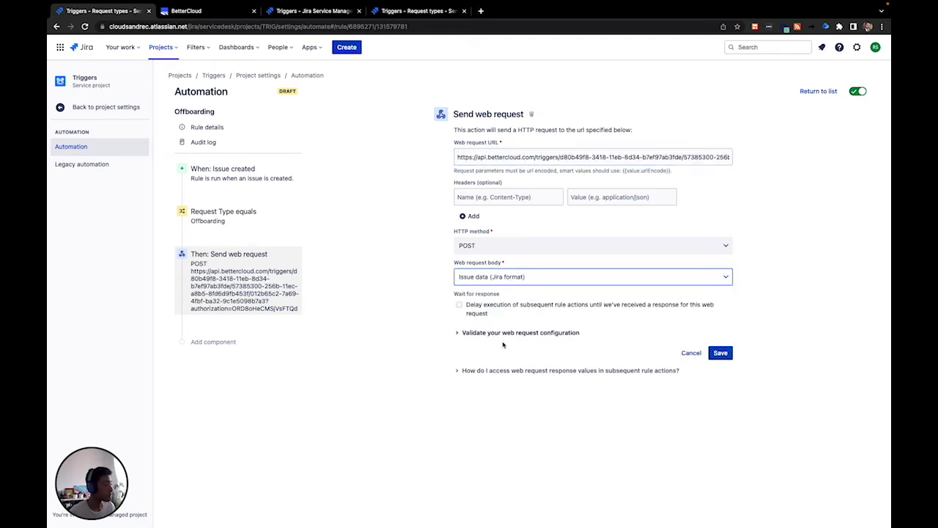
pyautogui.click(720, 353)
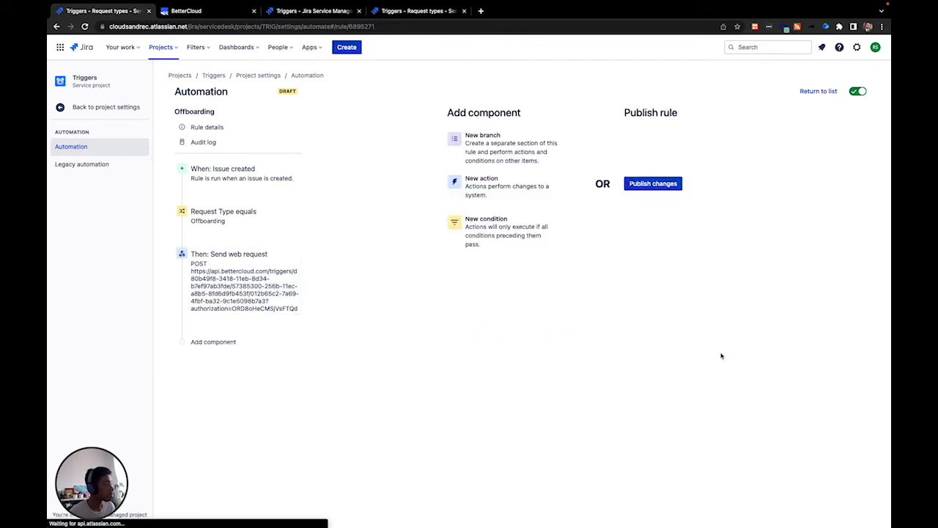
pyautogui.click(671, 192)
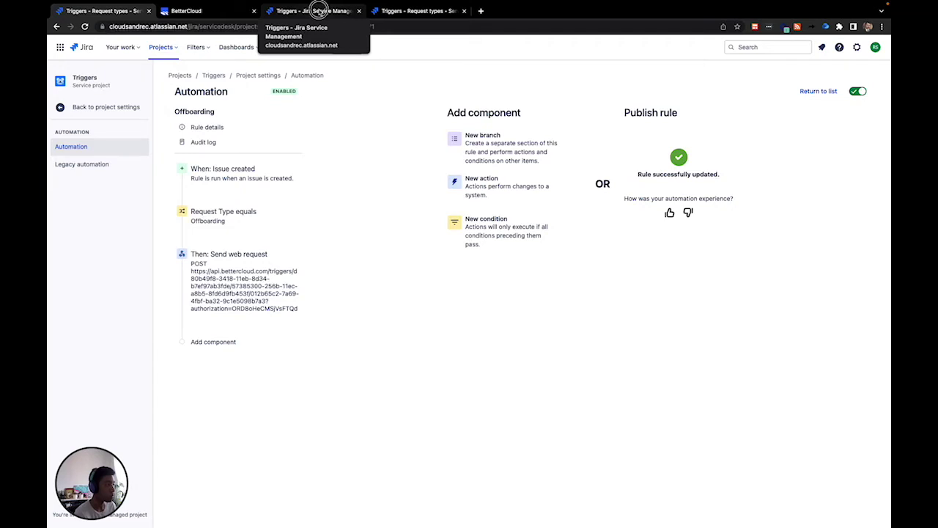
pyautogui.click(319, 12)
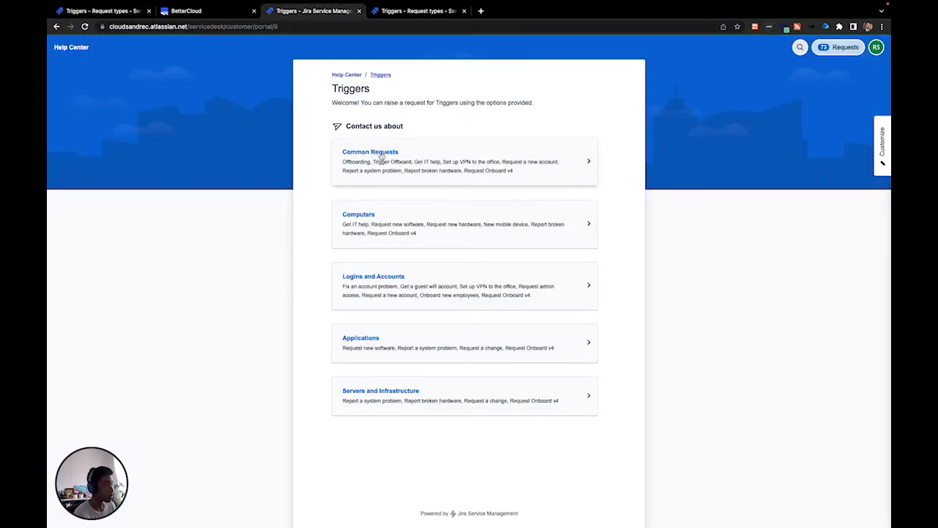
# - Open the Offboarding request form under Common Requests and enter the summary 'Test payload'
pyautogui.click(380, 156)
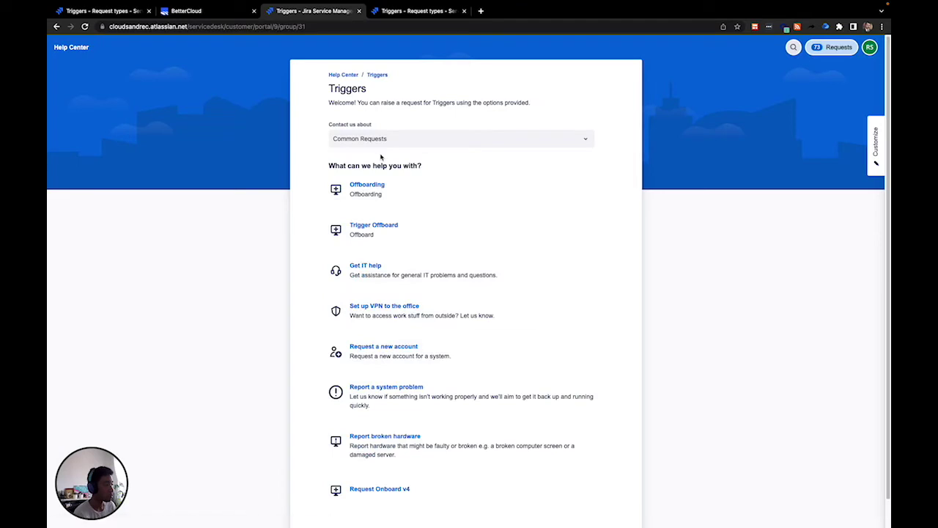
pyautogui.click(407, 192)
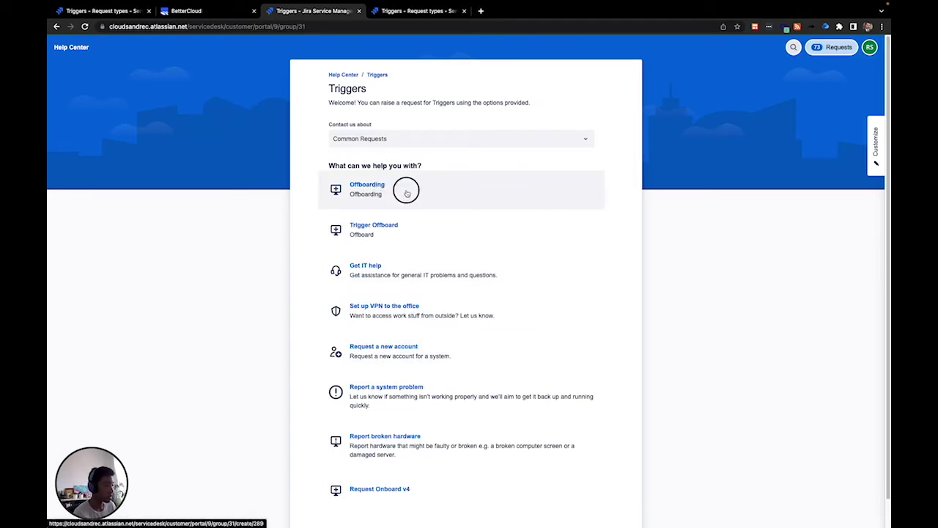
pyautogui.click(395, 276)
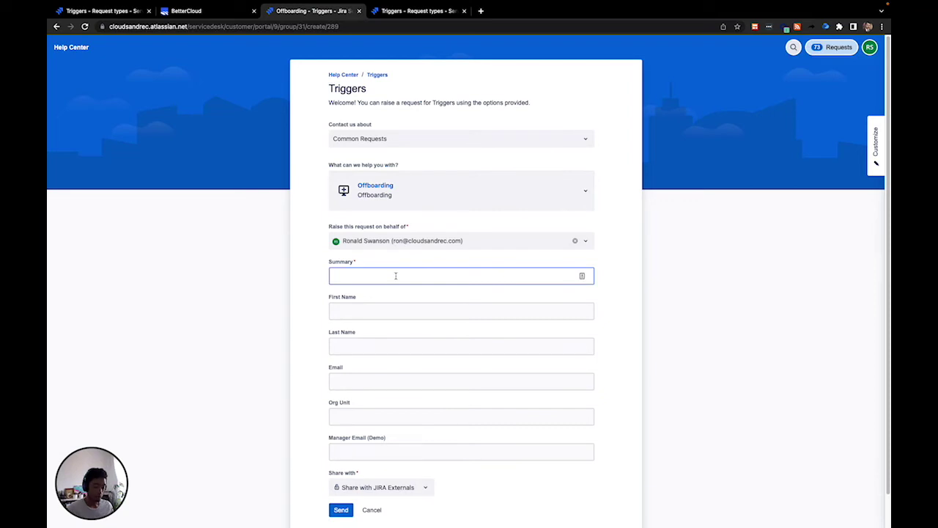
pyautogui.write('Test payload')
# - Fill in the employee's name and e-mail, org unit Sales, and the manager's e-mail
pyautogui.click(389, 312)
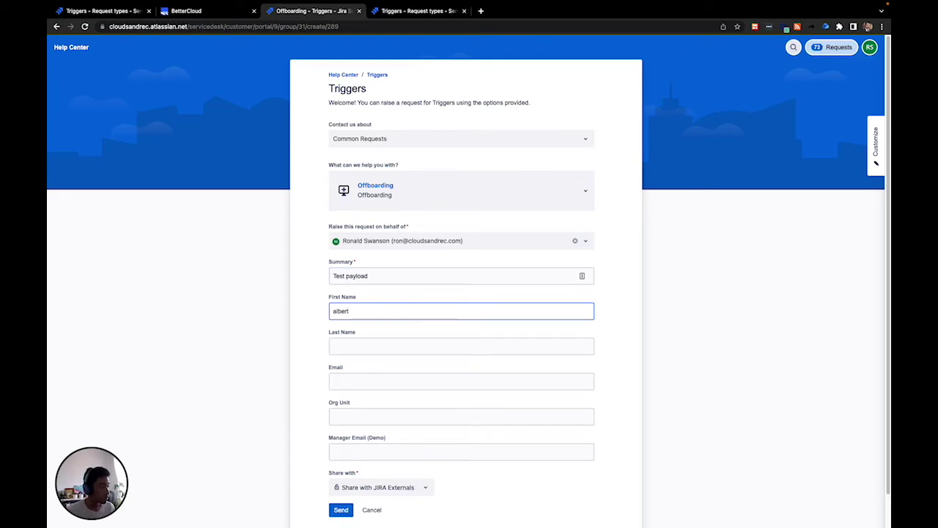
pyautogui.click(379, 346)
pyautogui.write('louison')
pyautogui.click(379, 381)
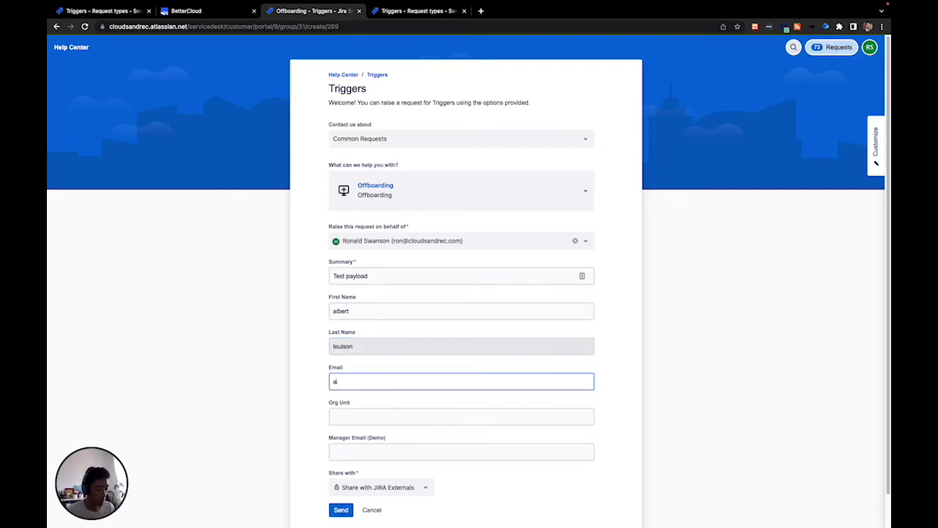
pyautogui.click(334, 416)
pyautogui.write('Sales')
pyautogui.press('Tab')
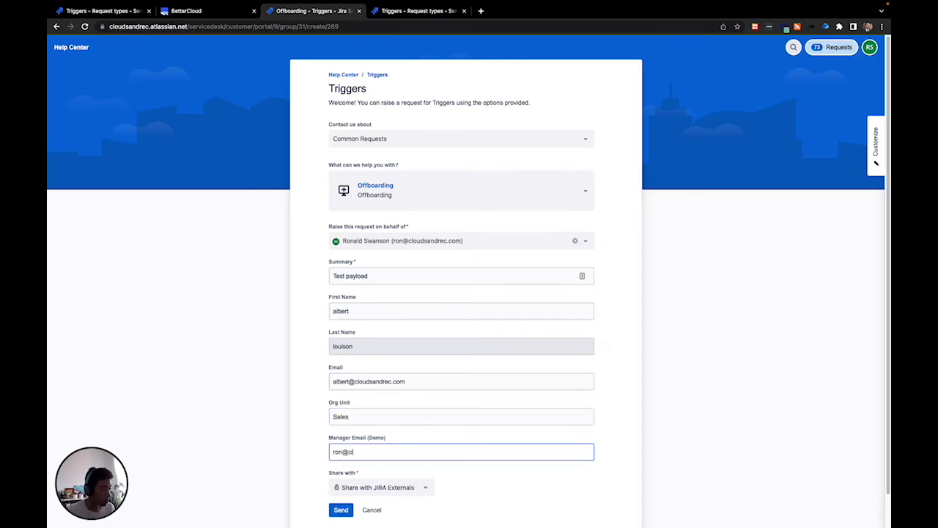
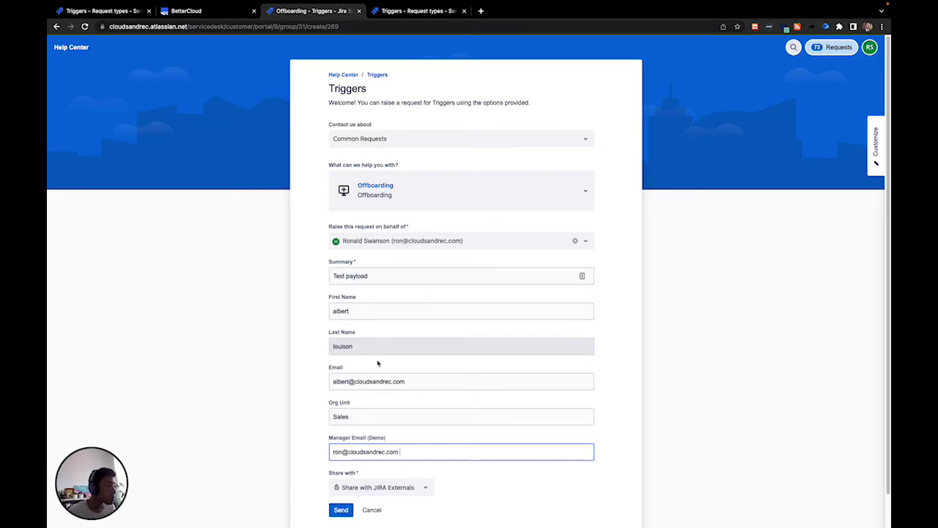
# - Submit the Offboarding request
pyautogui.scroll(-1, 378, 363)
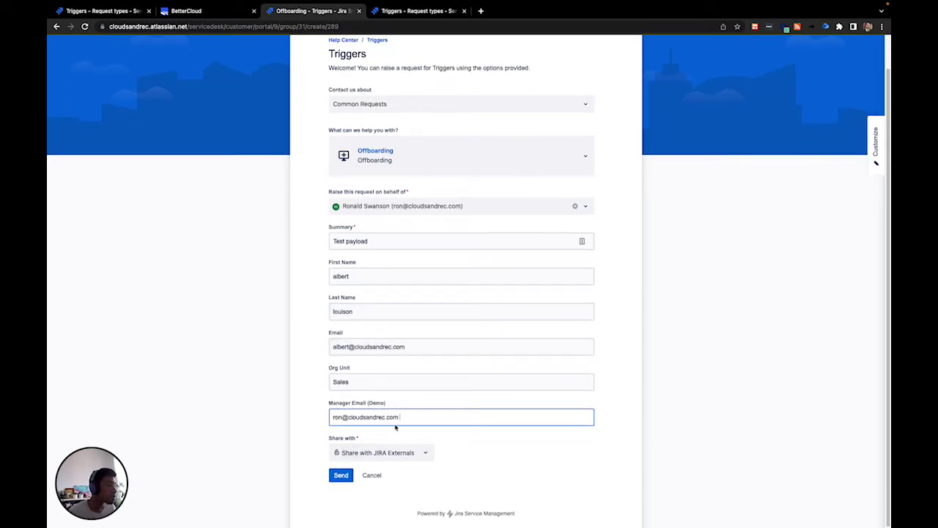
pyautogui.click(343, 476)
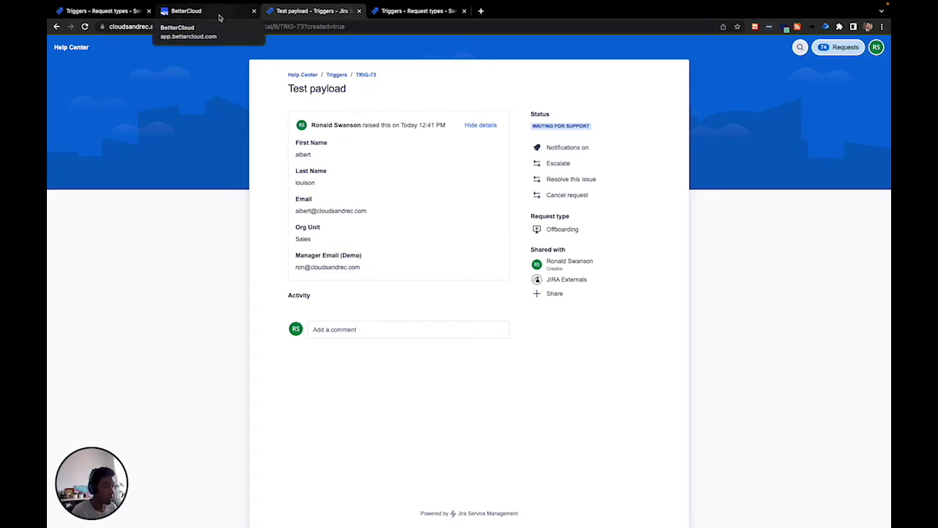
pyautogui.click(218, 16)
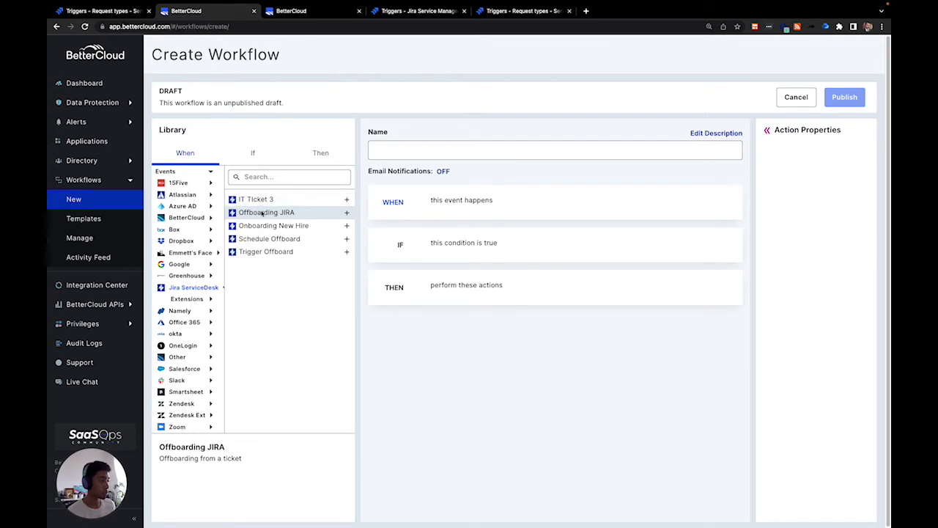
# - Set Offboarding JIRA from the Jira ServiceDesk library as the new workflow's When trigger
pyautogui.doubleClick(282, 214)
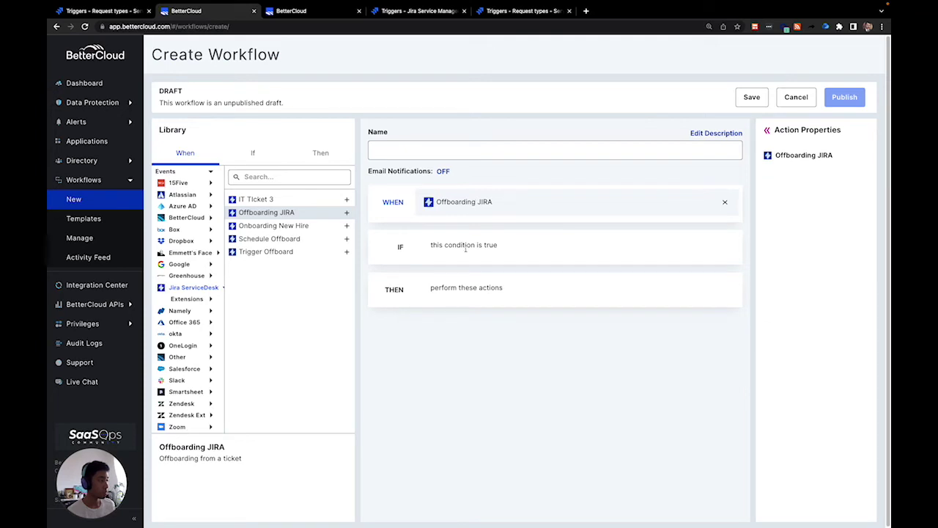
# - Add the If condition Offboarding JIRA.orgUnit is 'Offboarding'
pyautogui.click(467, 247)
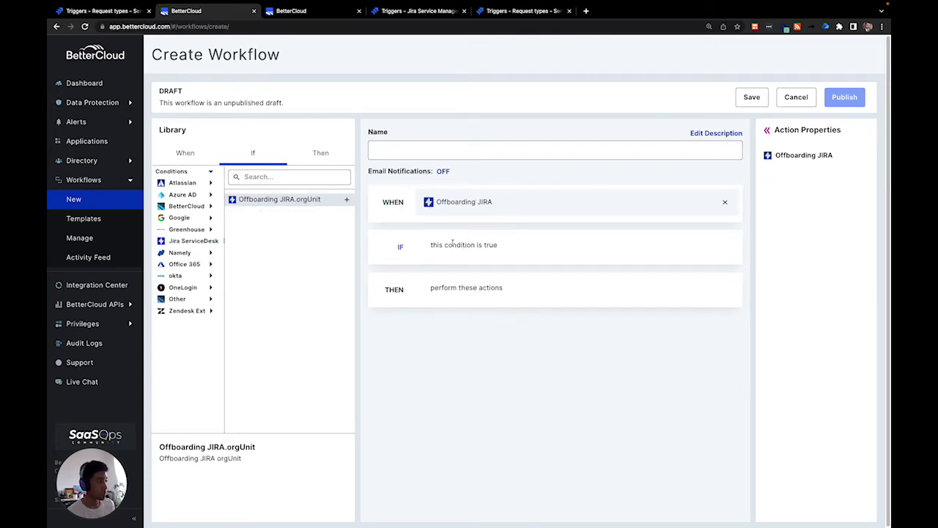
pyautogui.click(296, 200)
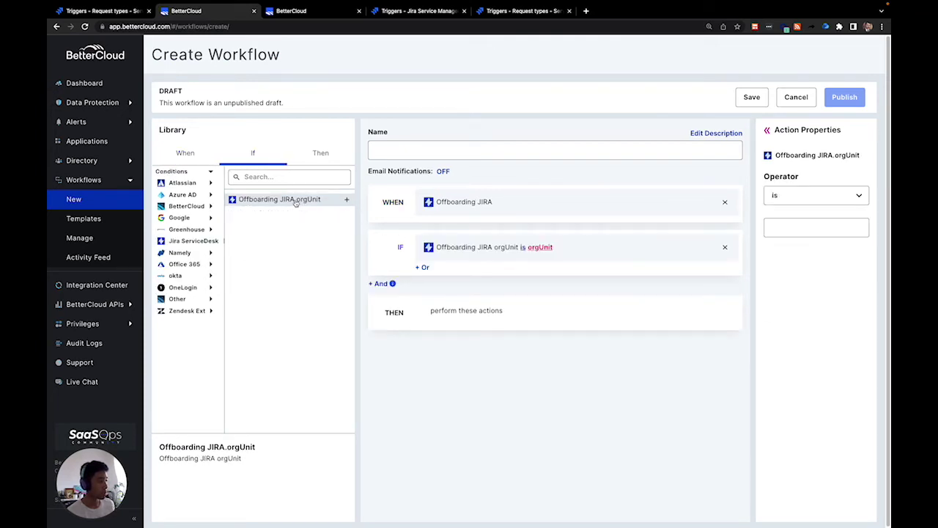
pyautogui.click(801, 228)
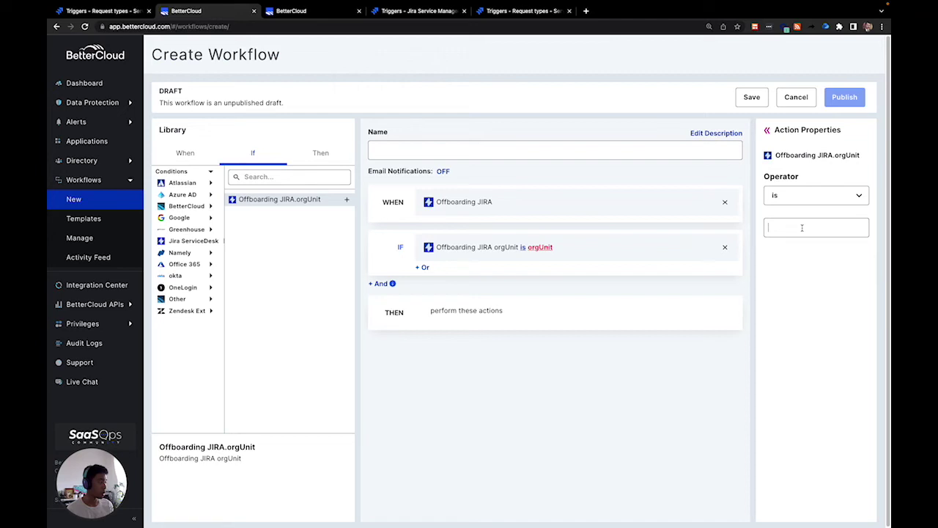
pyautogui.write('O')
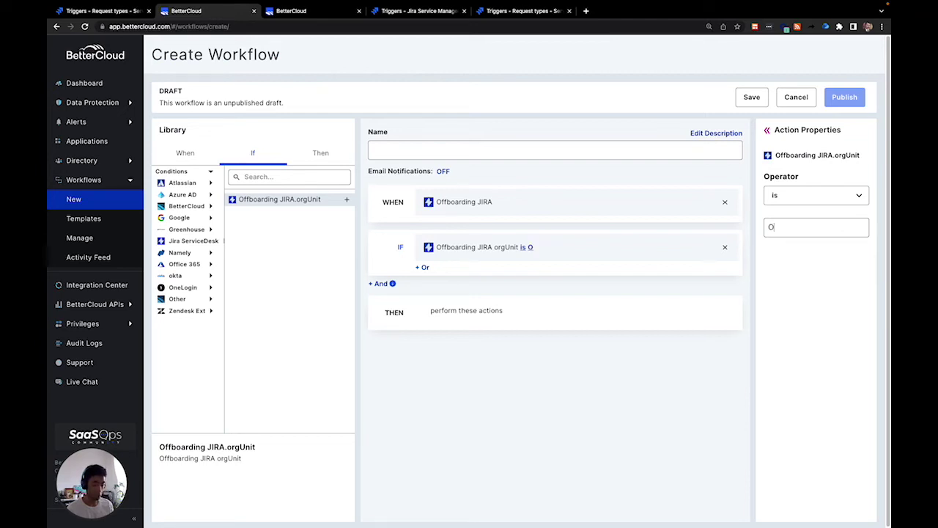
pyautogui.write('ffboarding')
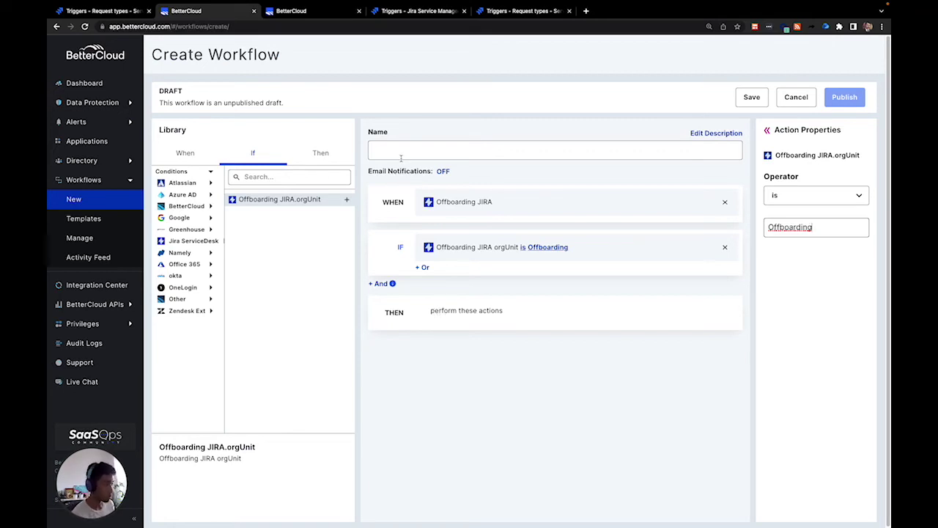
pyautogui.click(321, 11)
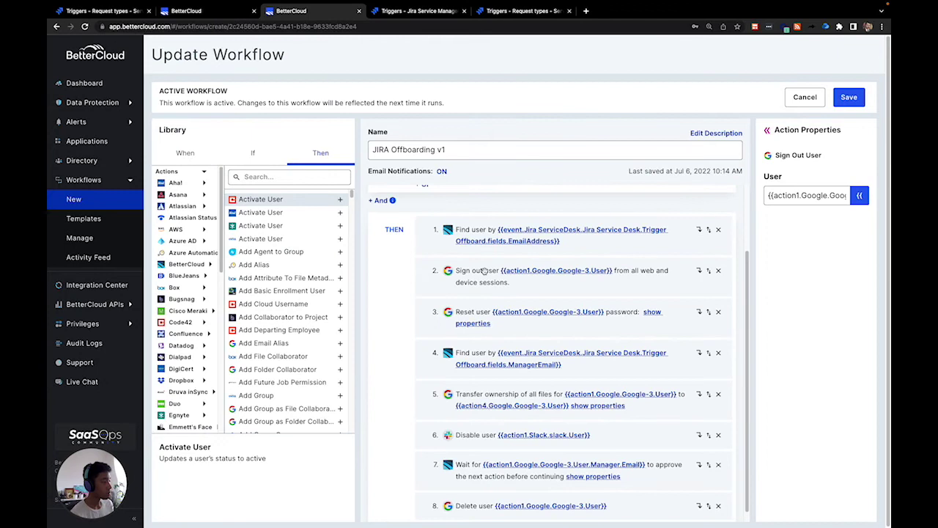
# - Scroll through the JIRA Offboarding v1 actions and inspect the file-transfer step's settings
pyautogui.scroll(3, 484, 271)
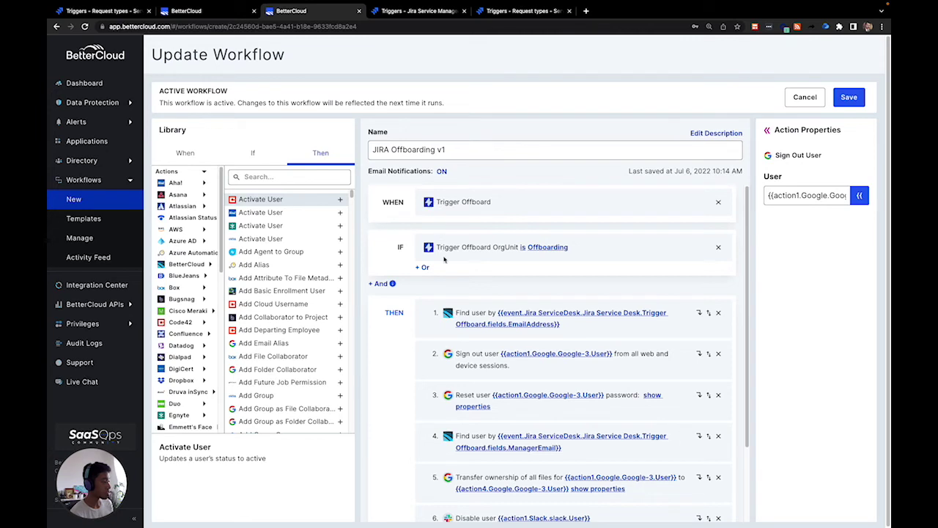
pyautogui.scroll(-2, 579, 345)
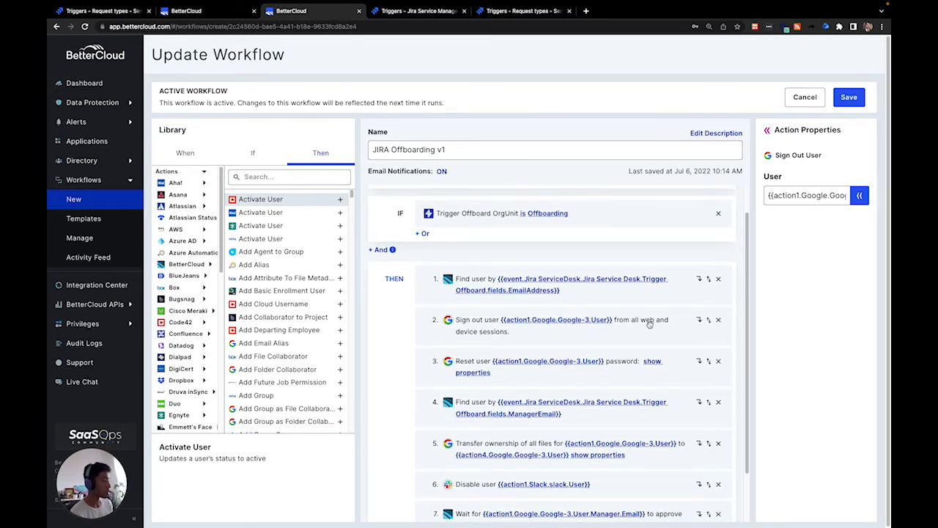
pyautogui.scroll(-1, 649, 323)
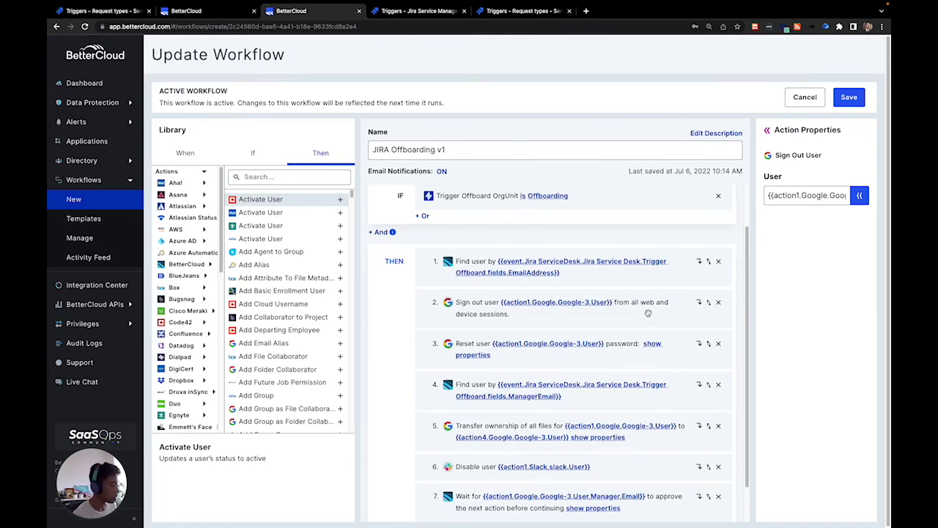
pyautogui.scroll(-1, 622, 361)
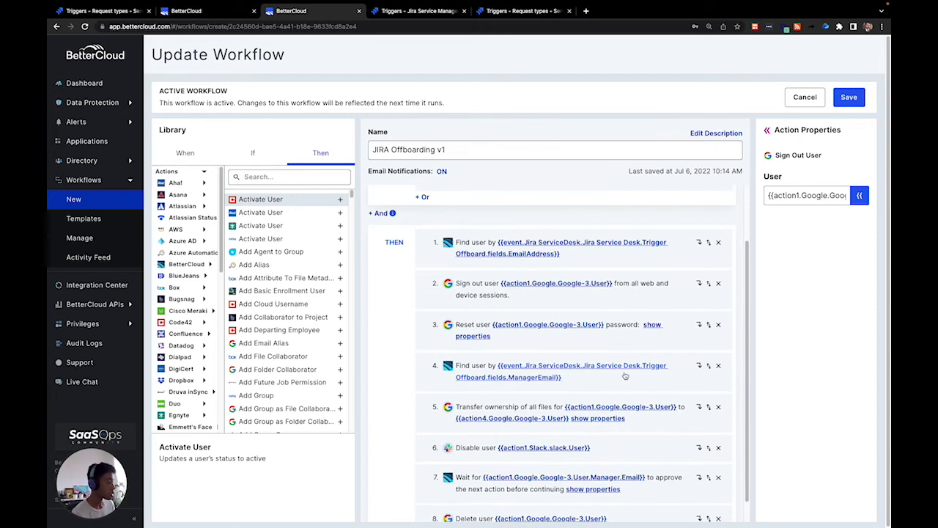
pyautogui.click(649, 424)
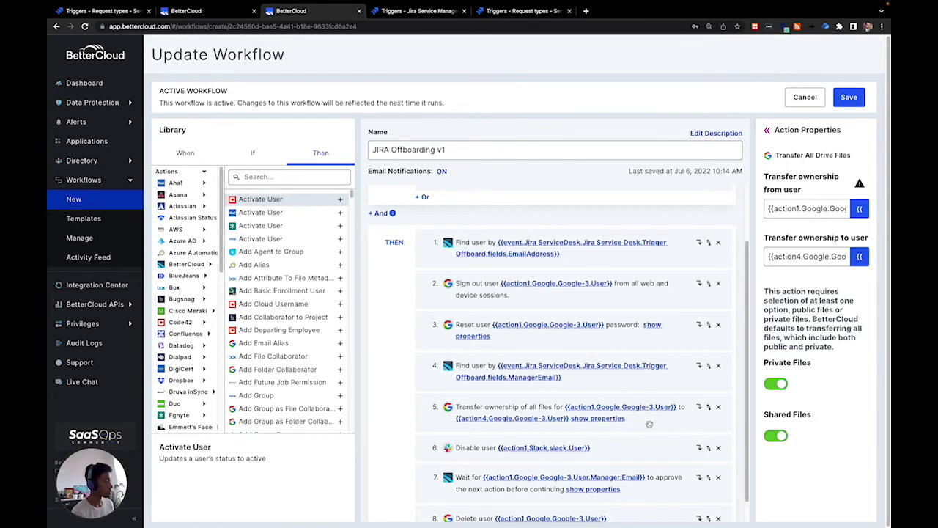
# - Open the Wait For Approval step and expand its properties, showing the manager's e-mail as approver
pyautogui.scroll(-1, 646, 423)
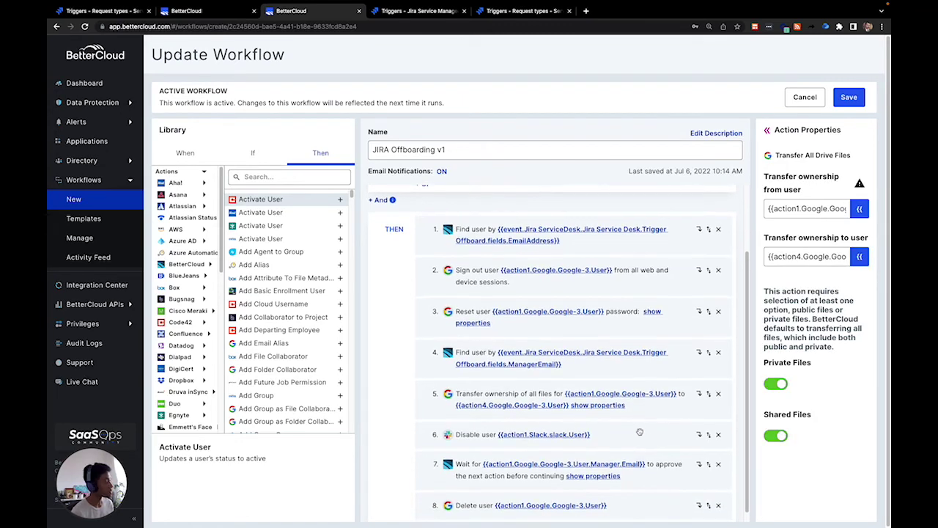
pyautogui.scroll(-1, 644, 424)
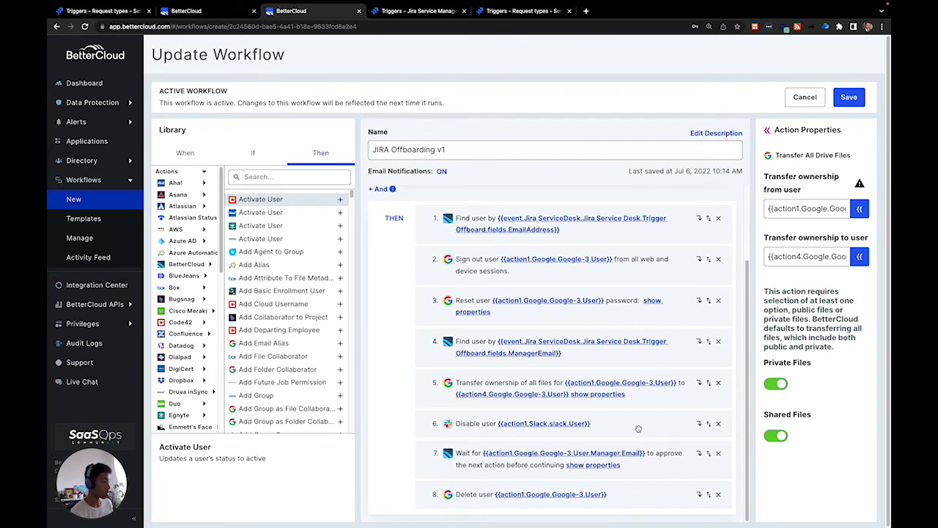
pyautogui.click(660, 468)
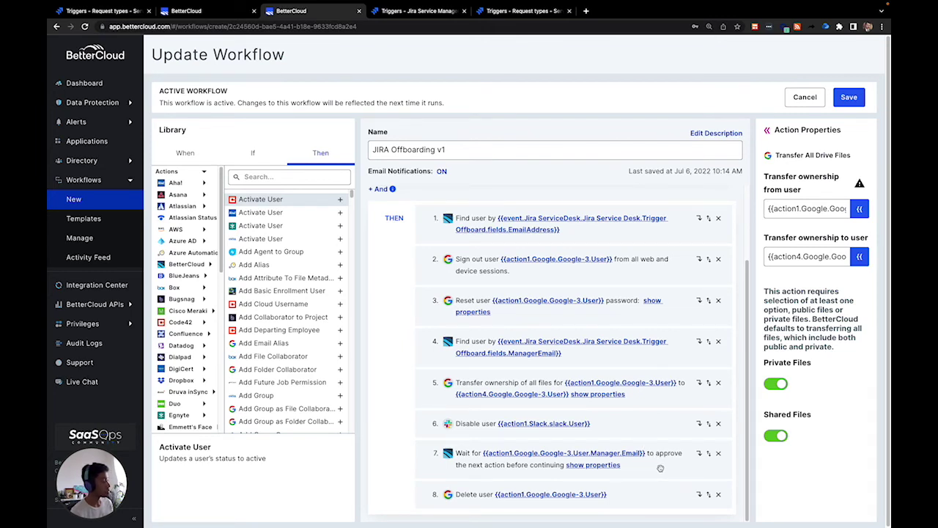
pyautogui.click(767, 131)
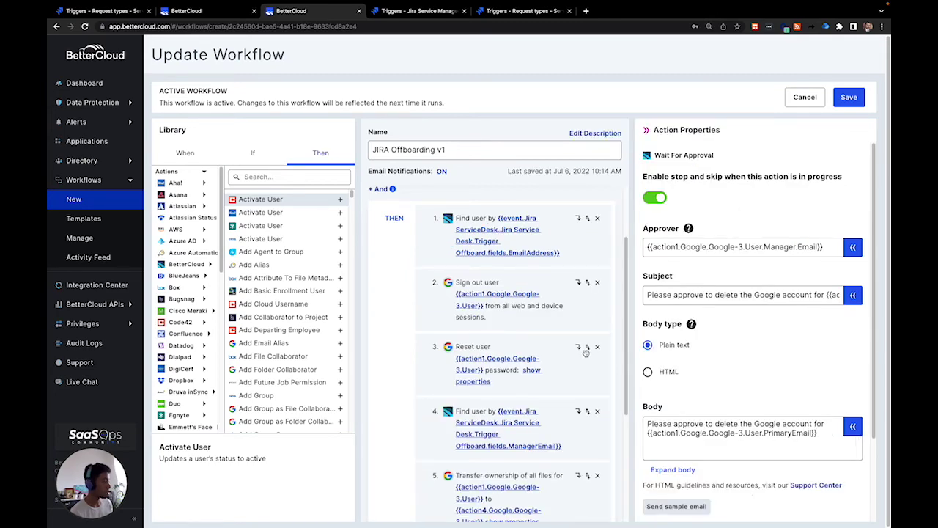
pyautogui.scroll(-5, 582, 357)
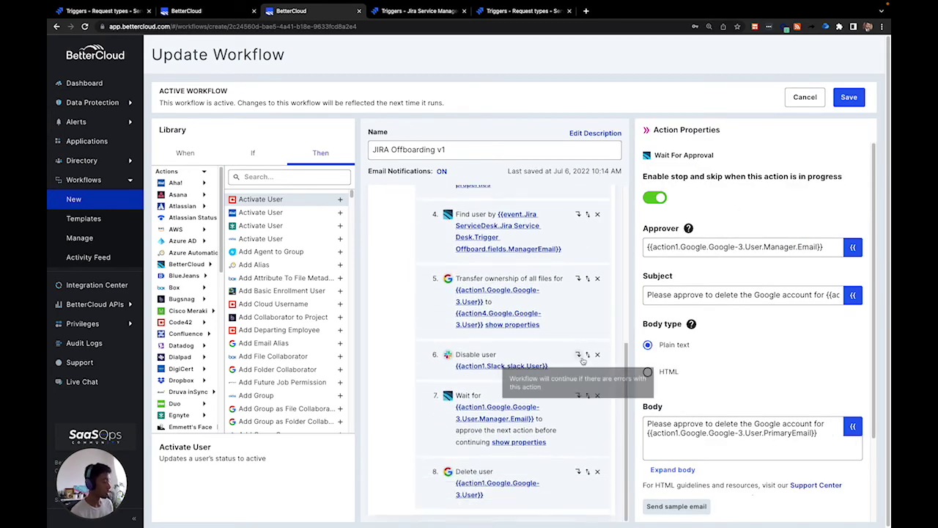
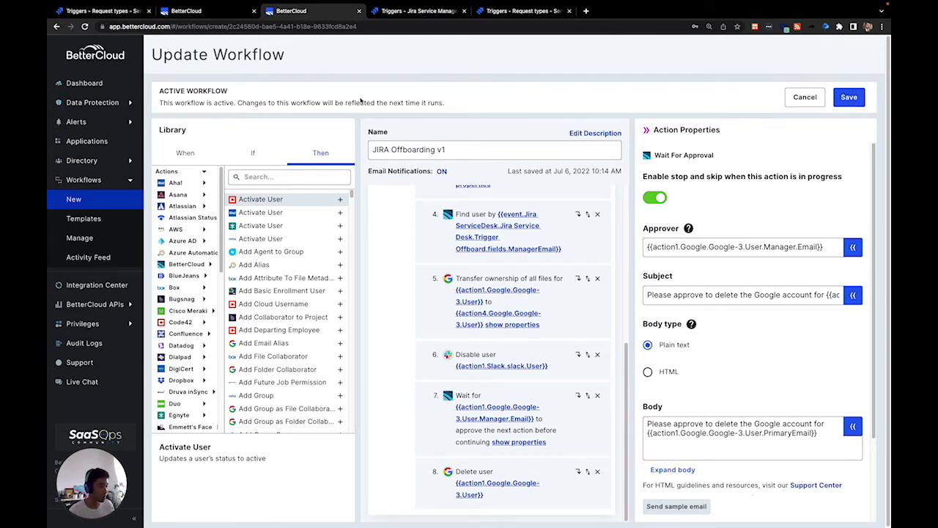
# - Scroll the workflow steps back to the top and open Common Requests in the Jira Triggers help center
pyautogui.moveTo(627, 362); pyautogui.dragTo(624, 199)
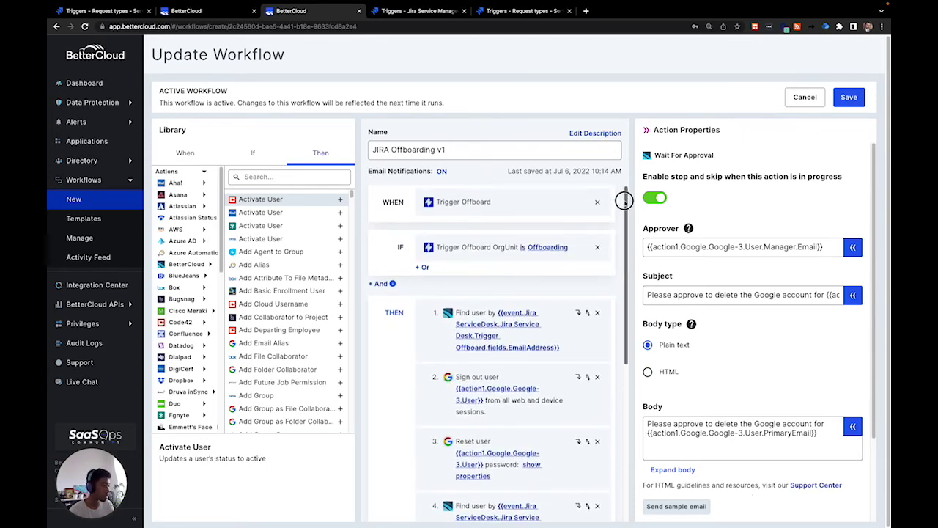
pyautogui.click(408, 13)
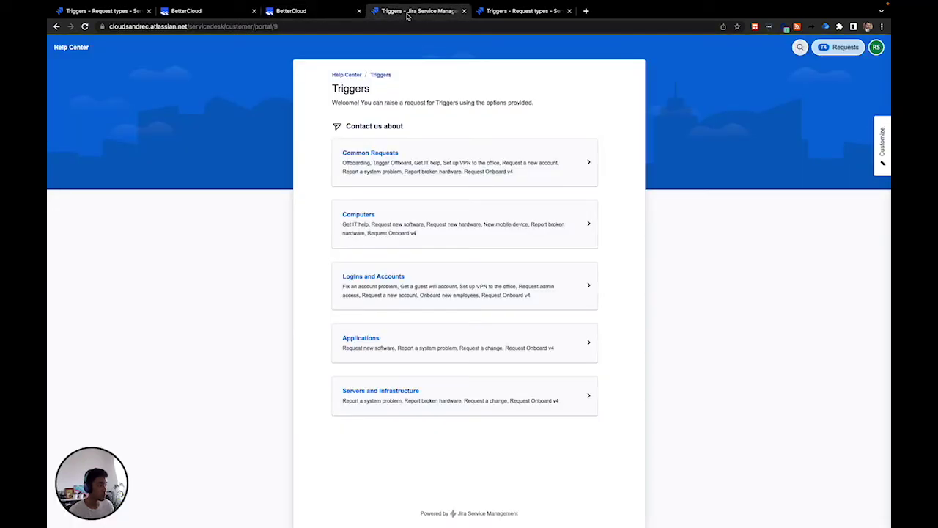
pyautogui.click(380, 154)
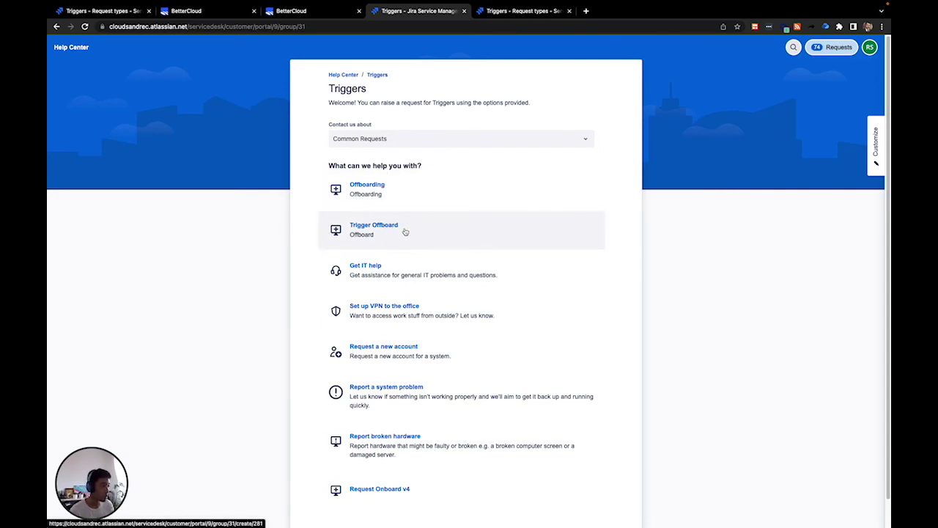
# - Start a Trigger Offboard request with summary 'Test' and the departing user's email, first and last name
pyautogui.click(406, 232)
pyautogui.click(394, 274)
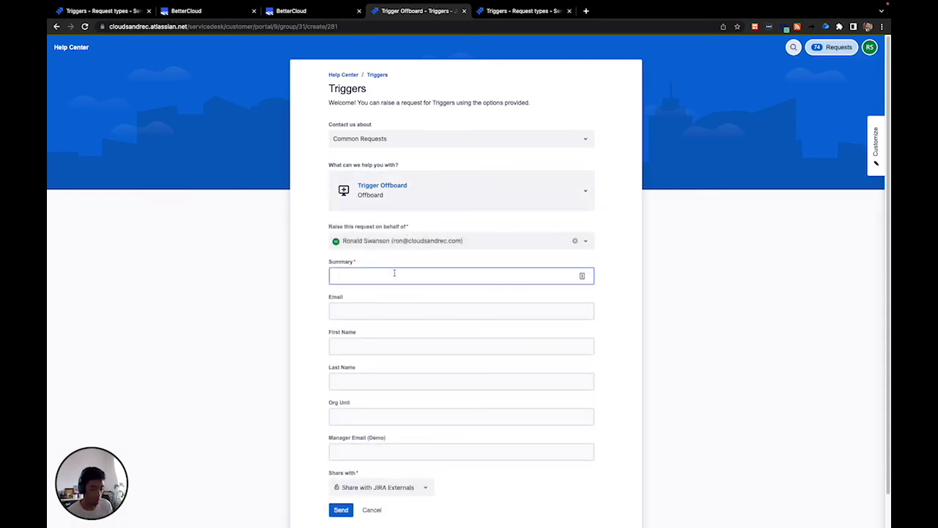
pyautogui.write('Test')
pyautogui.click(389, 309)
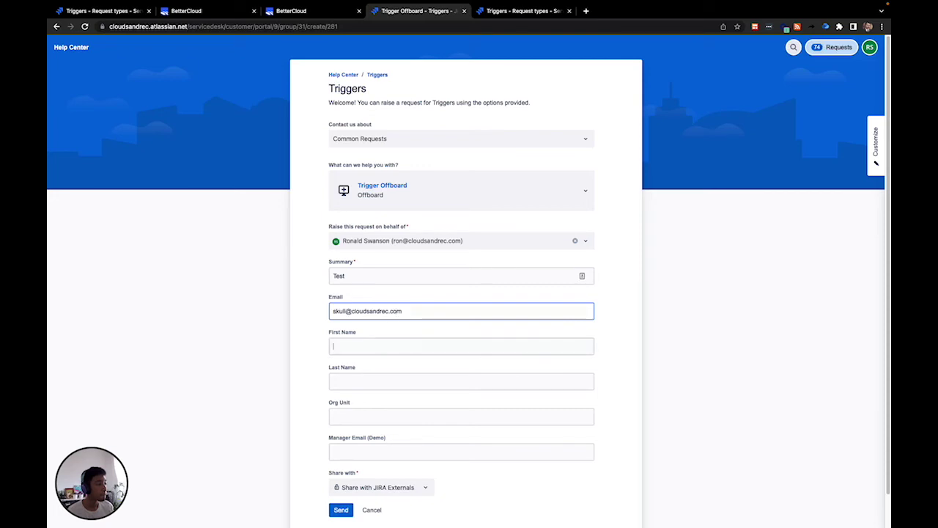
pyautogui.press('Tab')
pyautogui.write('Skull')
pyautogui.press('Tab')
pyautogui.write('Mountain')
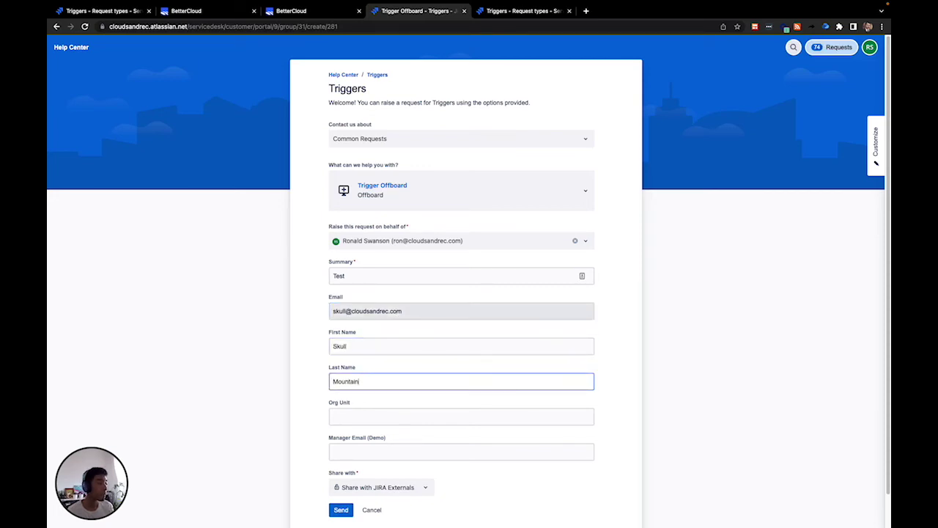
# - Set Org Unit to Offboarding, fill in the manager's email, and submit the request
pyautogui.press('Tab')
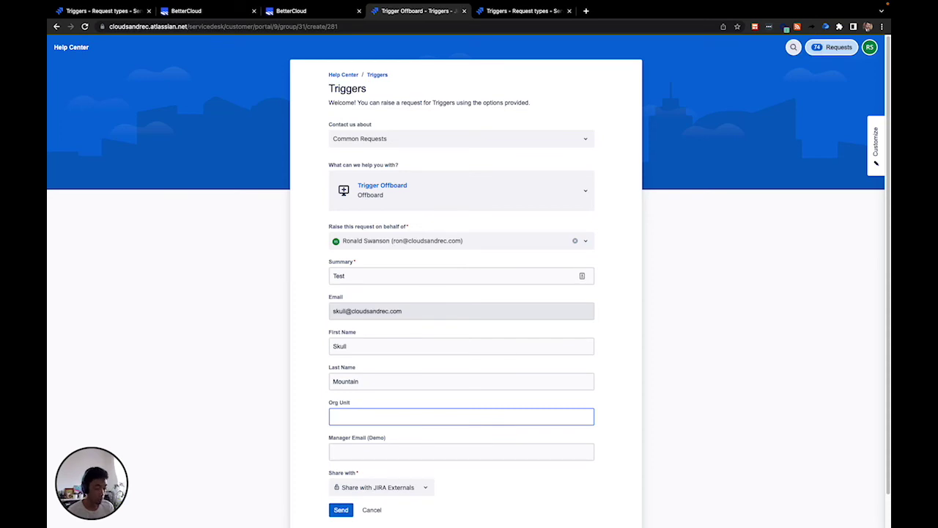
pyautogui.write('Offboarding')
pyautogui.press('Tab')
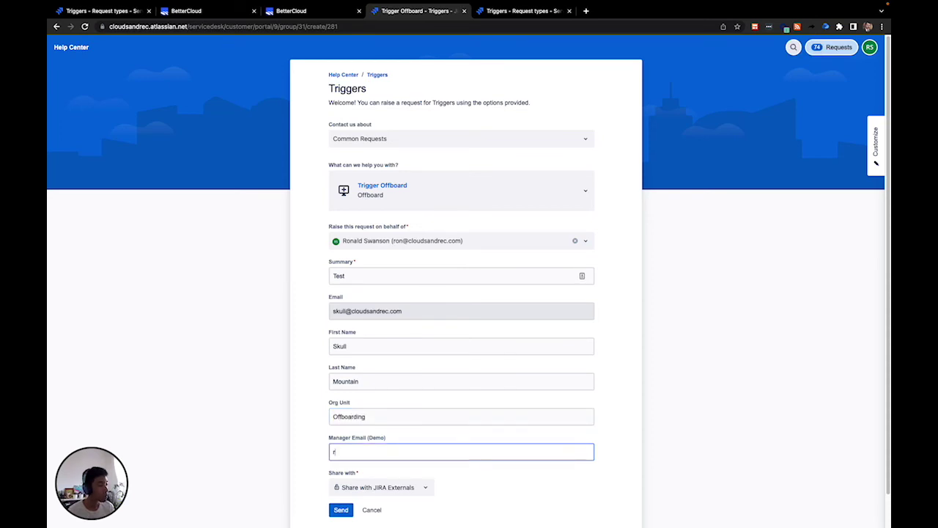
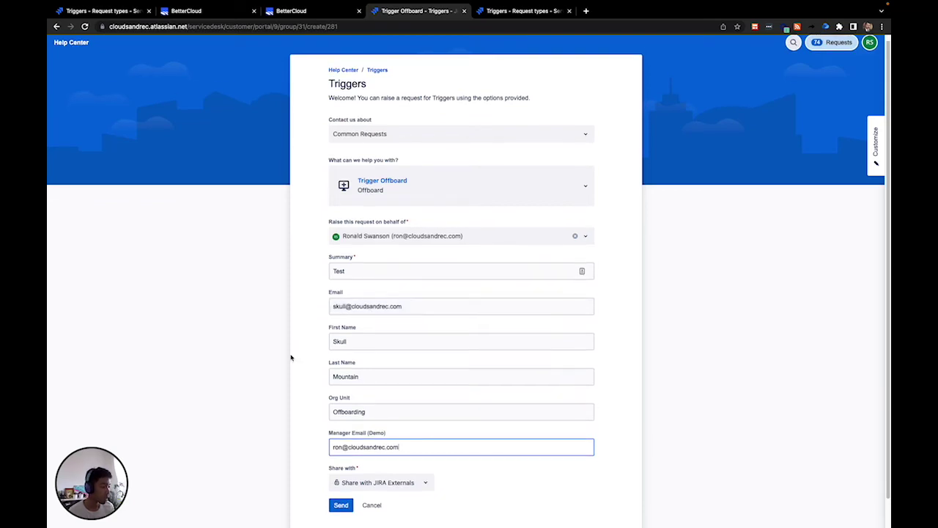
pyautogui.scroll(-1, 312, 425)
pyautogui.click(339, 495)
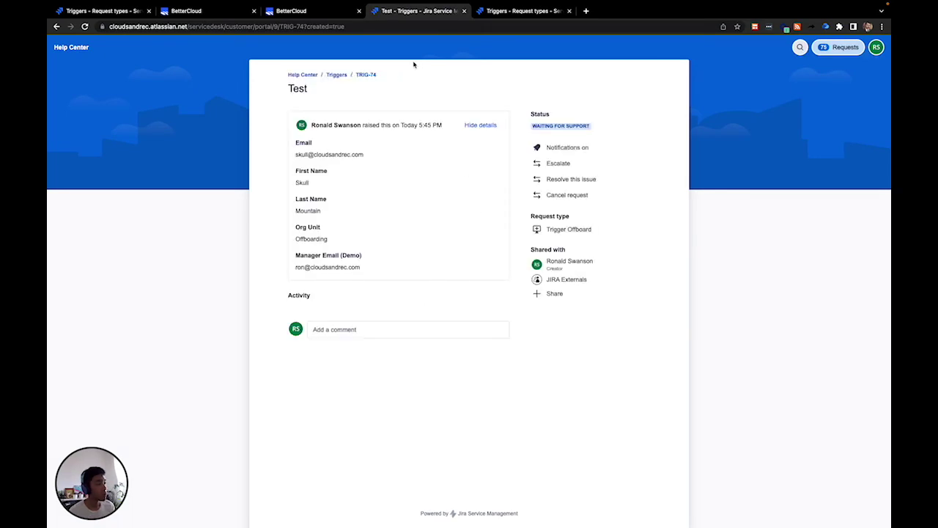
# - Leave the workflow editor unsaved for the Activity Feed and open the newest JIRA Offboarding v1 run's report
pyautogui.click(327, 12)
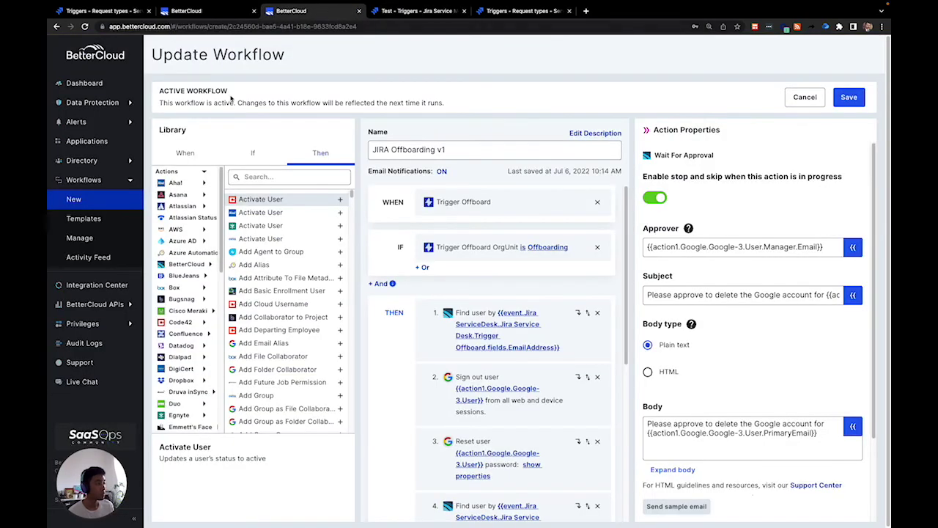
pyautogui.click(105, 259)
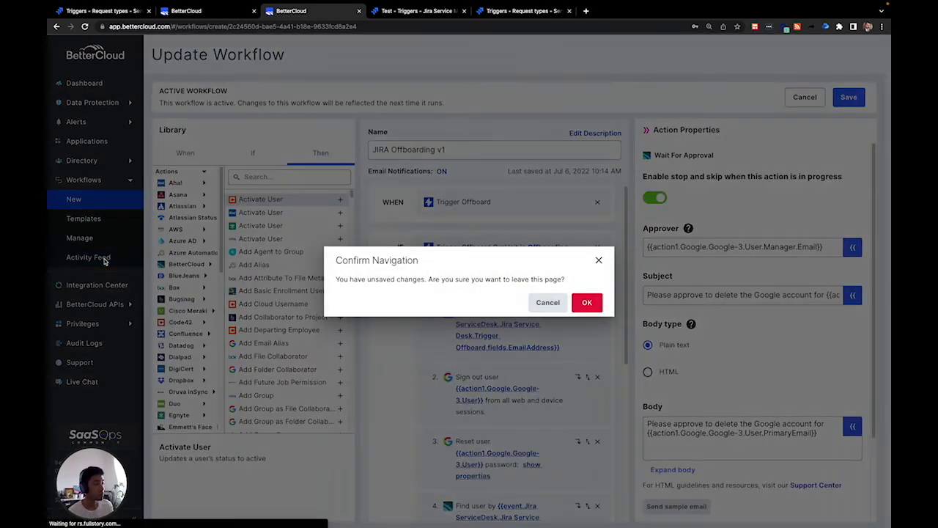
pyautogui.click(588, 302)
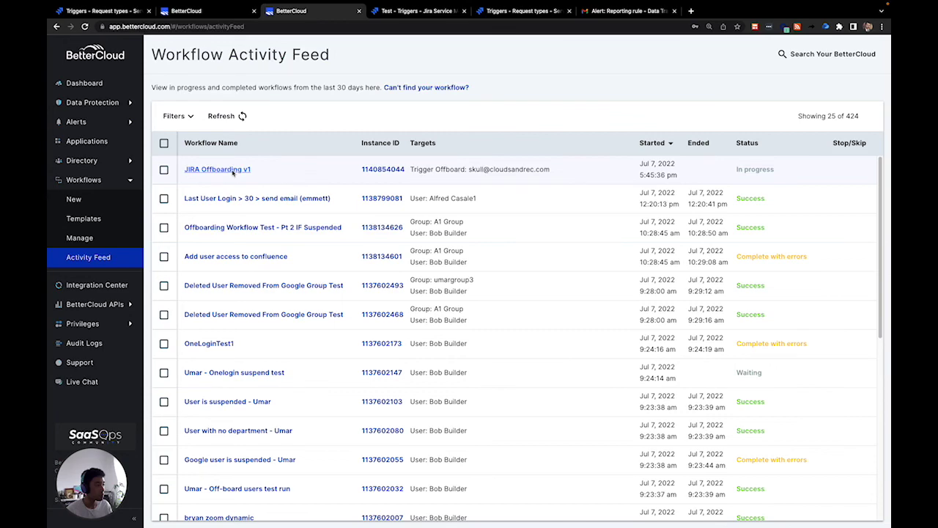
pyautogui.click(233, 171)
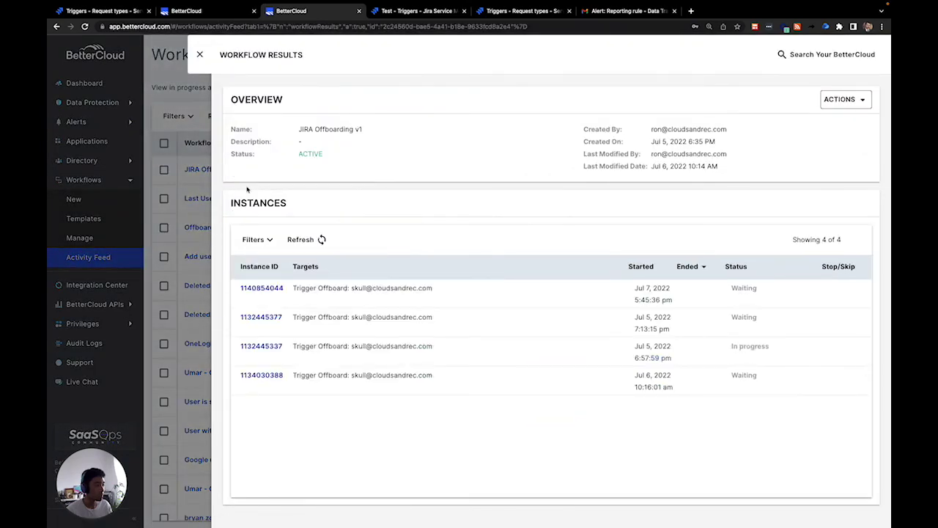
pyautogui.click(264, 288)
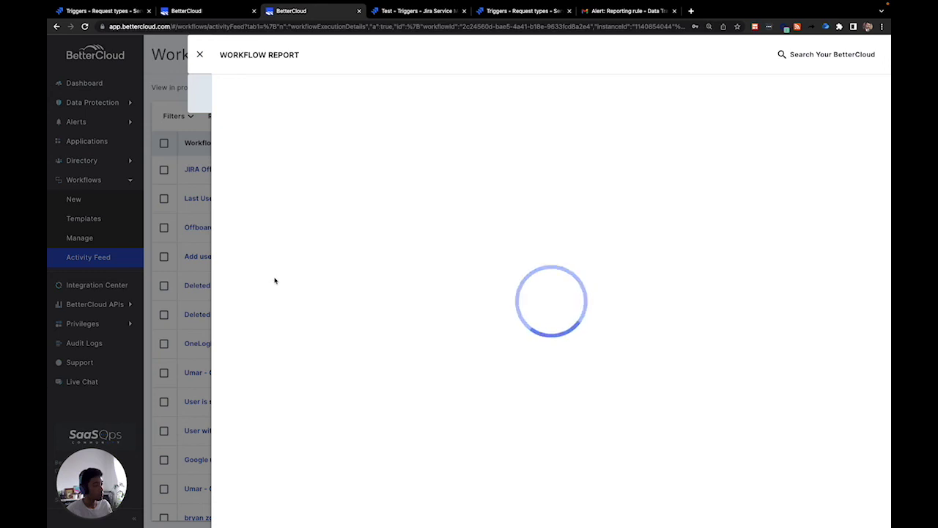
pyautogui.scroll(-1, 365, 282)
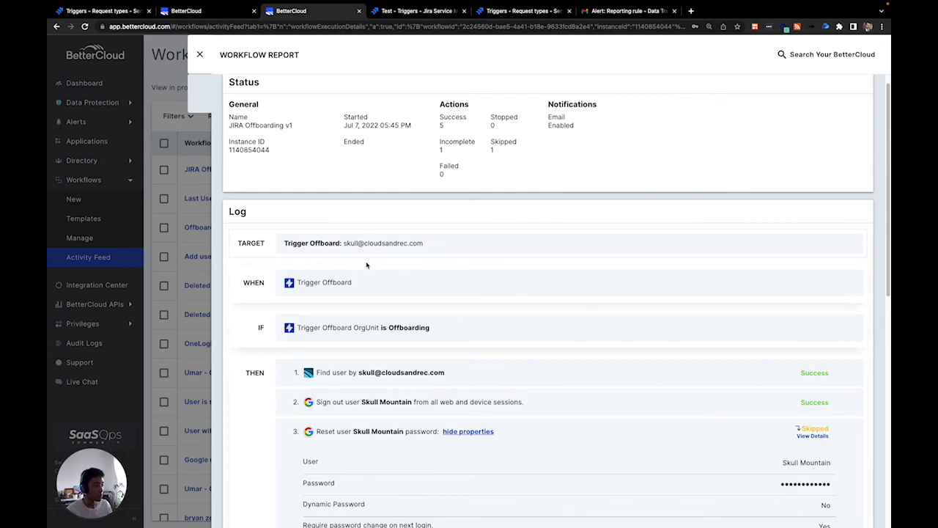
pyautogui.scroll(-1, 367, 258)
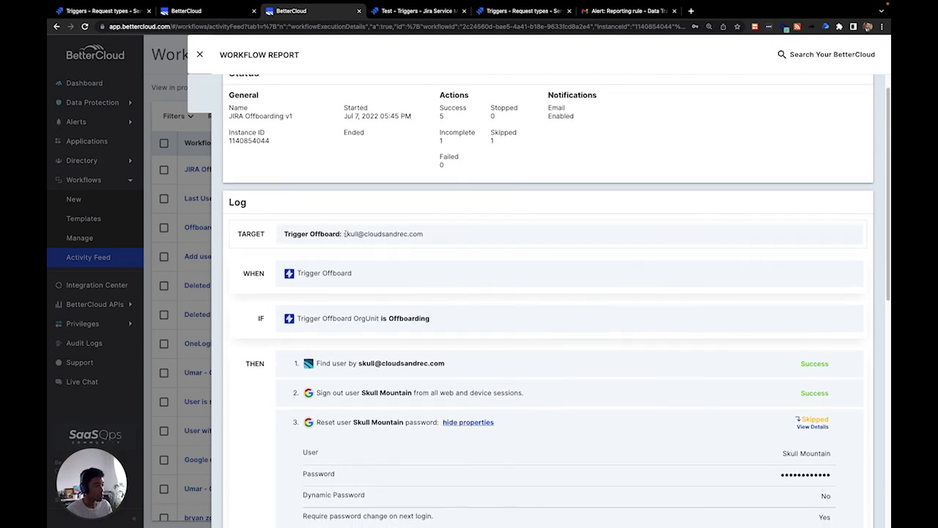
pyautogui.scroll(-2, 342, 236)
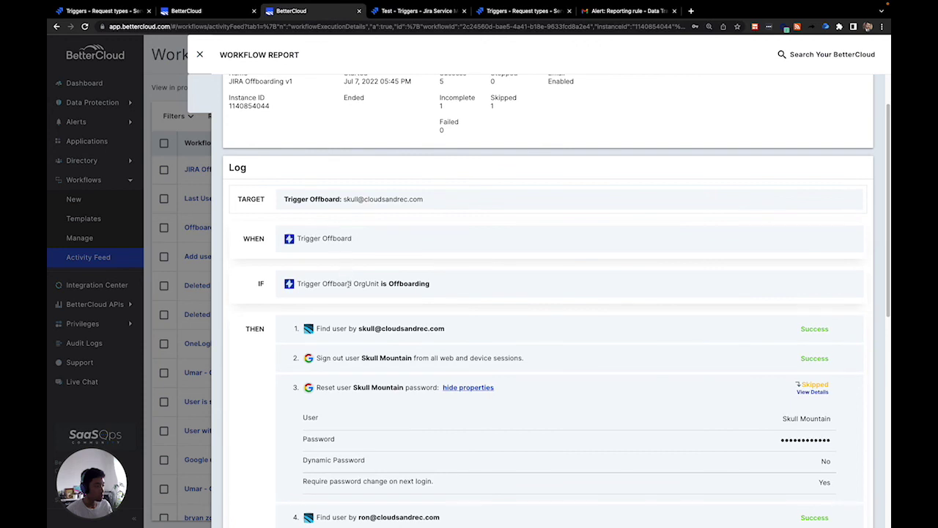
pyautogui.scroll(-6, 359, 286)
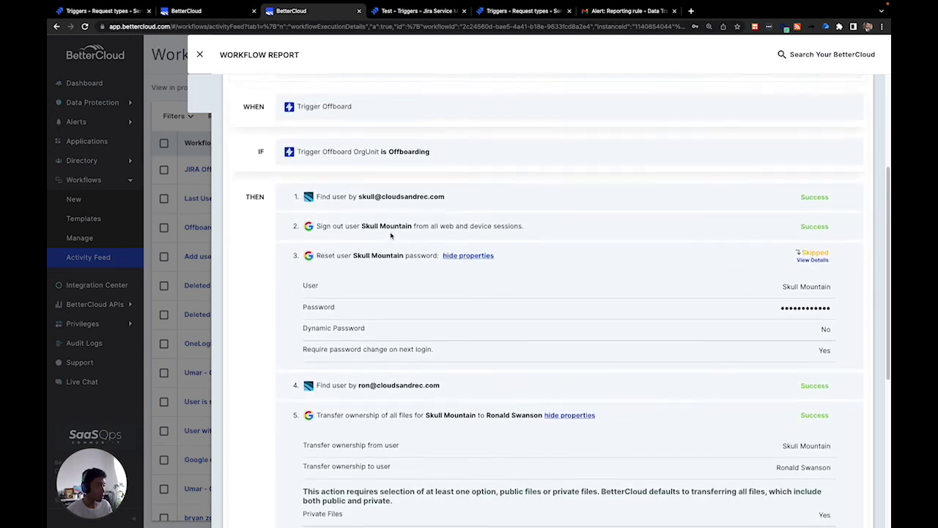
pyautogui.scroll(-1, 389, 234)
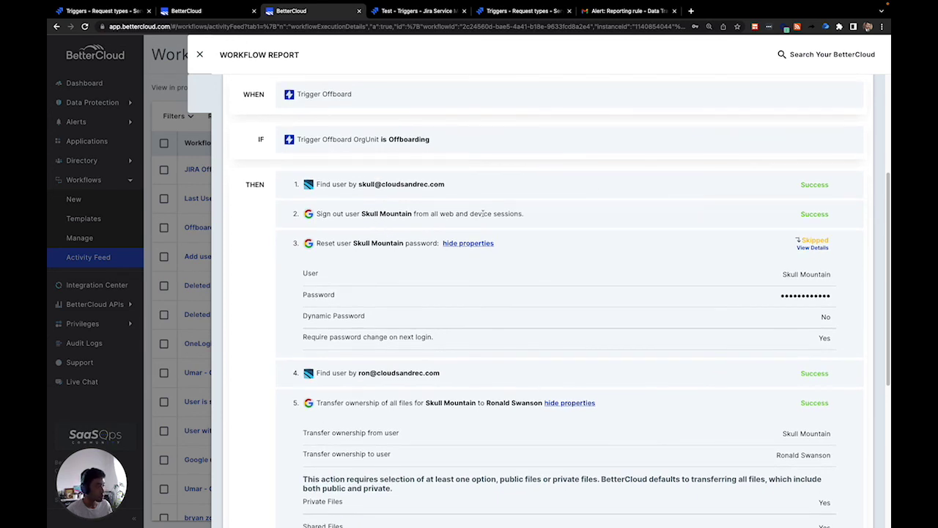
pyautogui.scroll(-3, 486, 222)
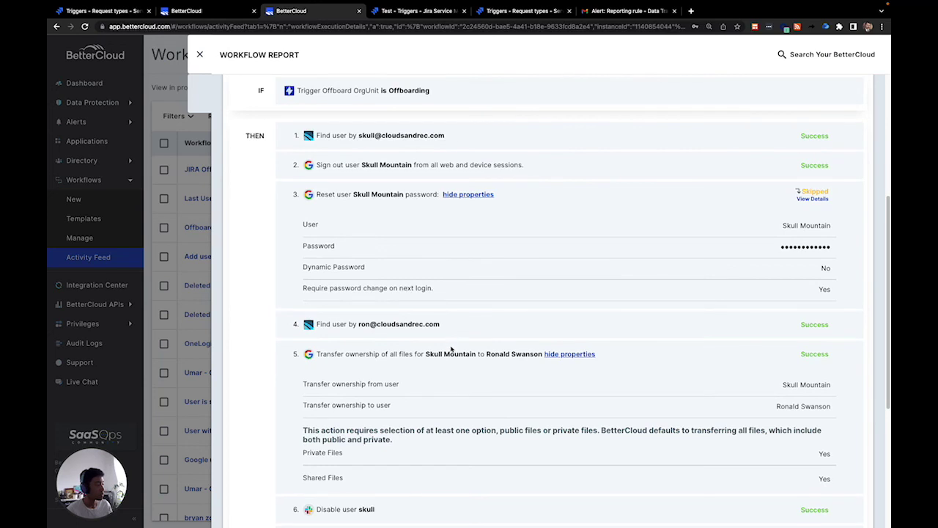
pyautogui.scroll(-6, 452, 350)
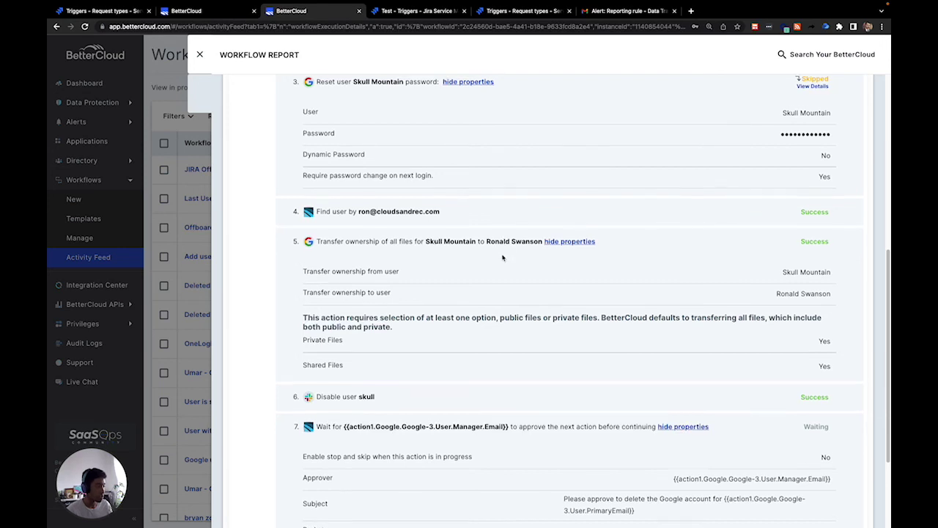
pyautogui.scroll(-1, 509, 266)
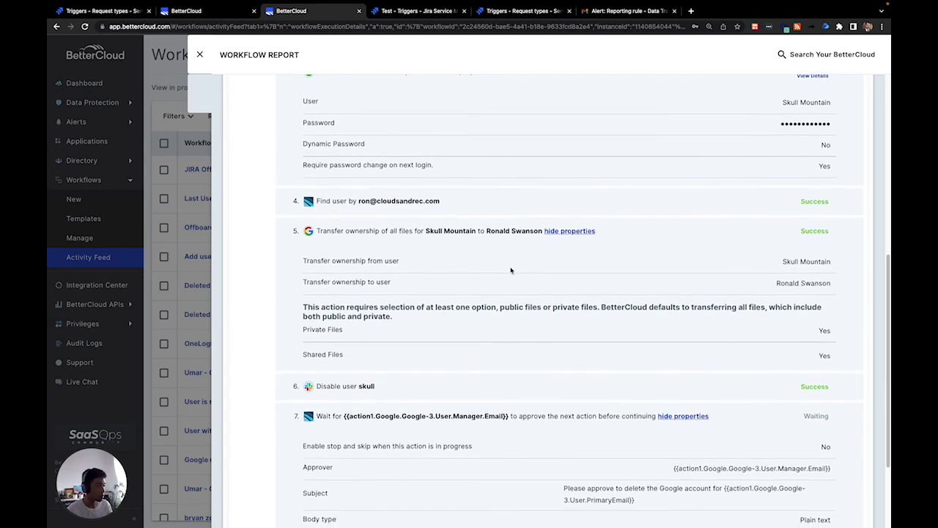
pyautogui.scroll(-2, 429, 345)
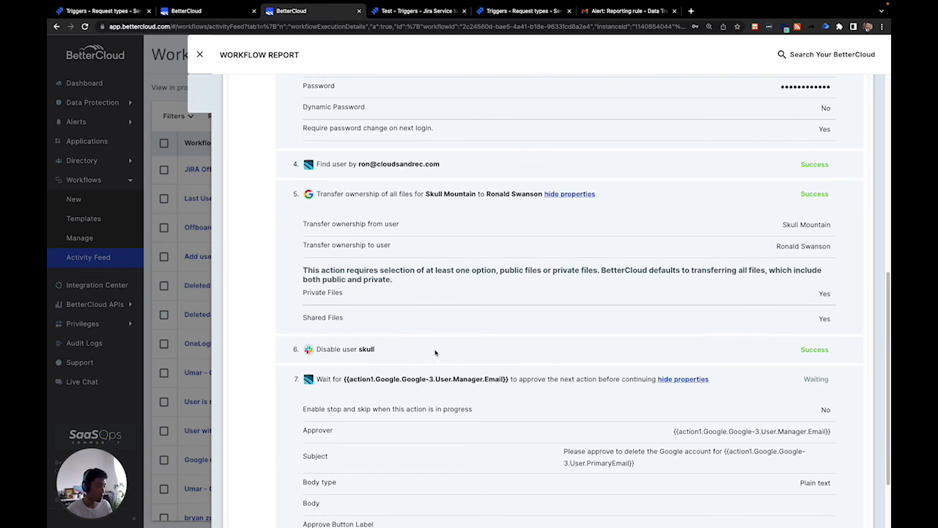
pyautogui.scroll(-3, 436, 354)
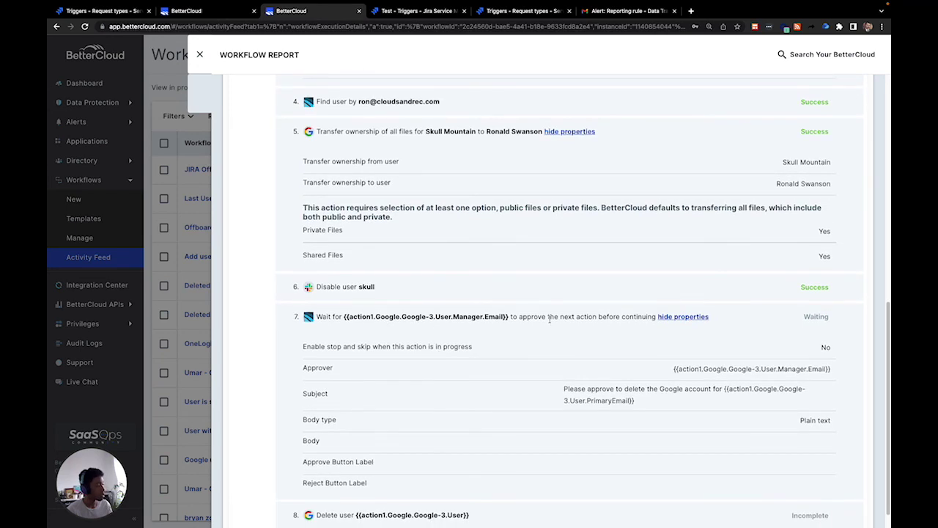
pyautogui.scroll(-1, 543, 316)
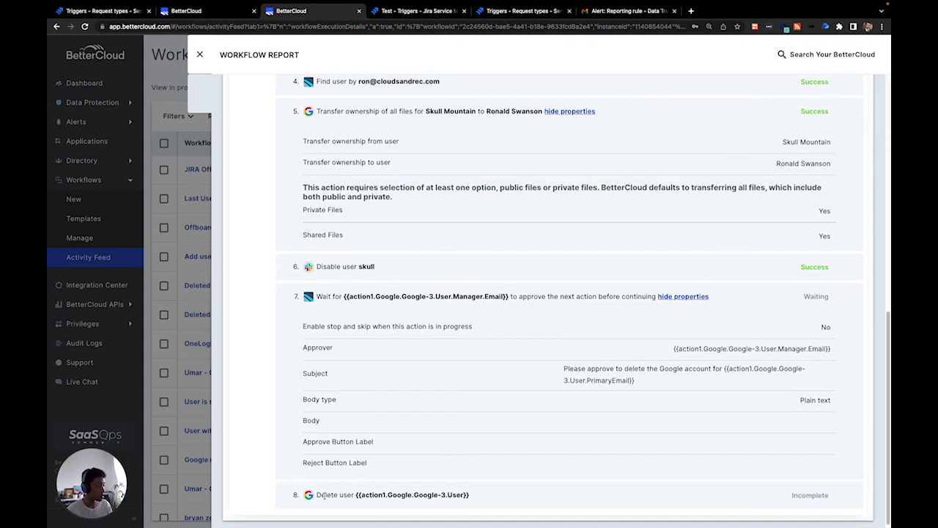
pyautogui.scroll(20, 444, 412)
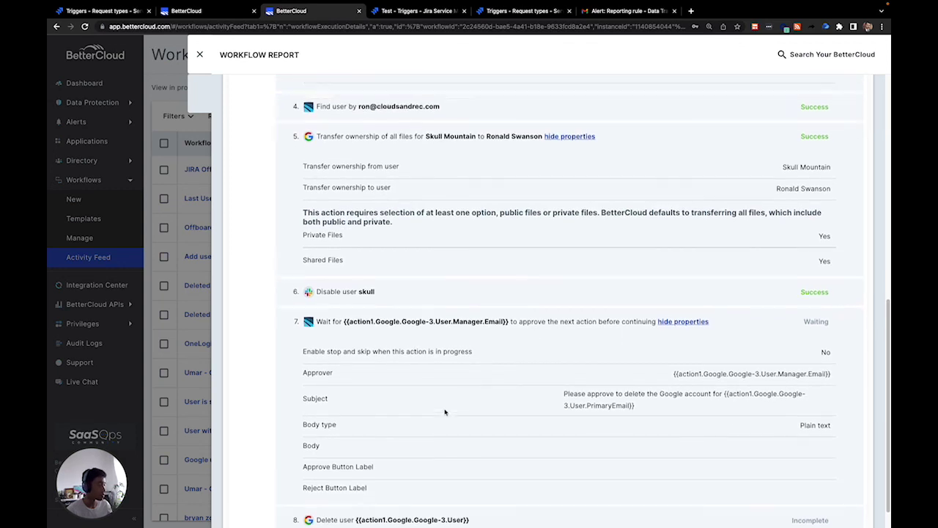